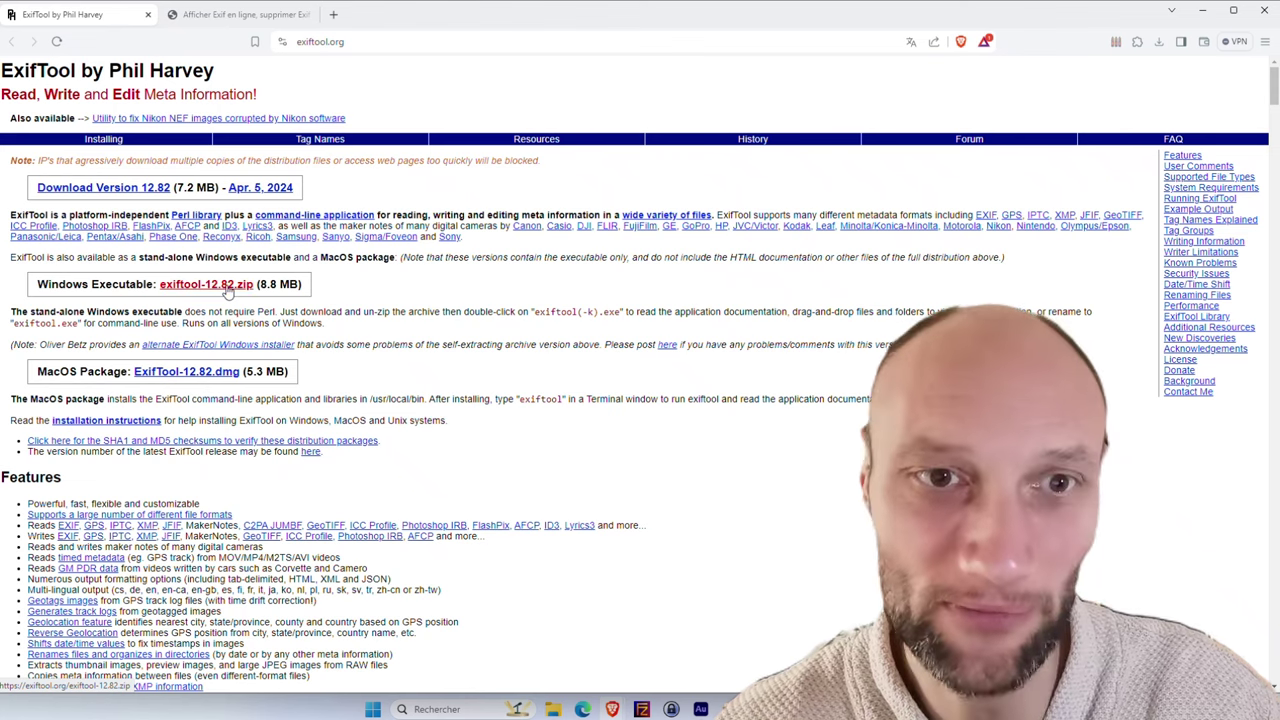
# Step: Save the Windows executable archive exiftool-12.82.zip from the ExifTool site into the tuto downloads folder
pyautogui.rightClick(228, 289)
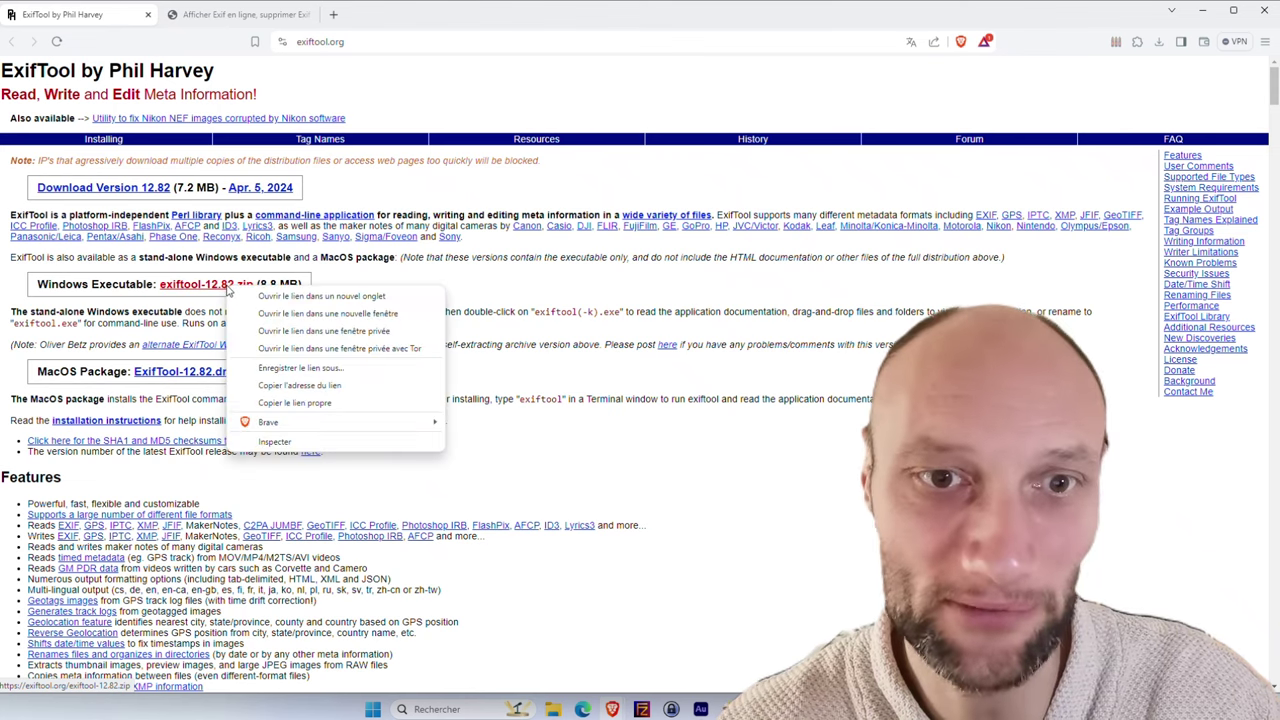
pyautogui.click(314, 370)
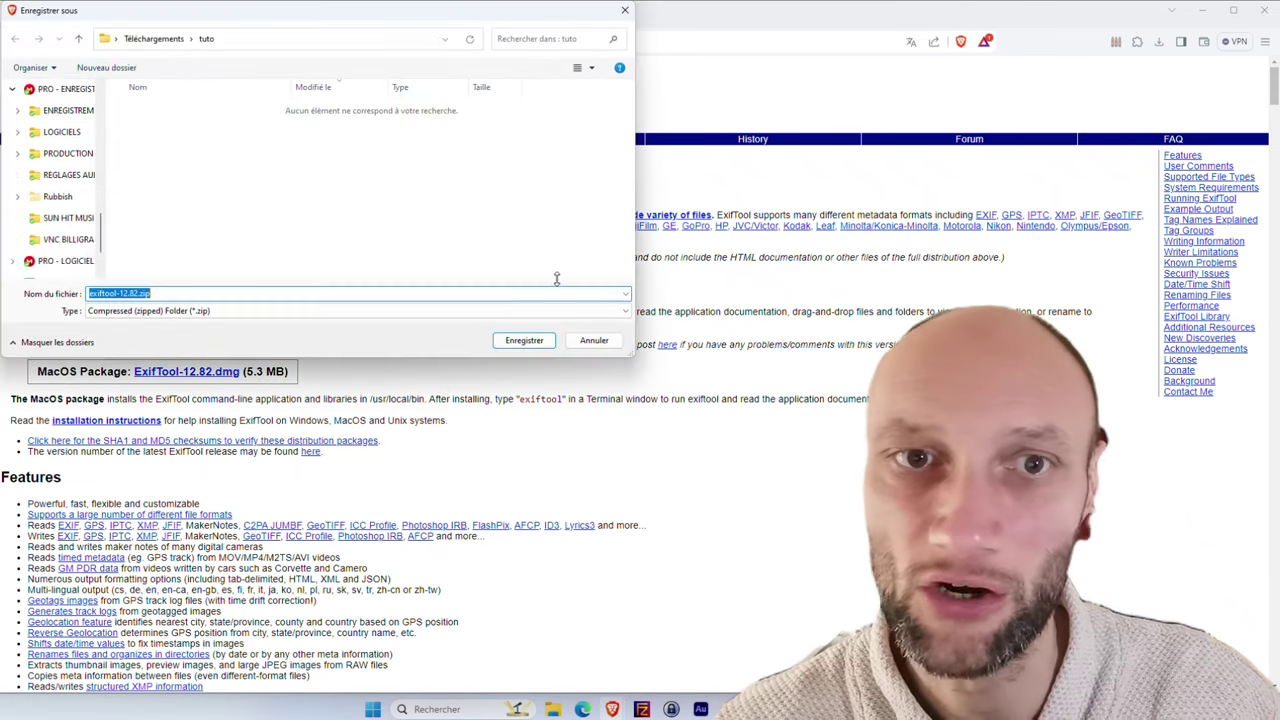
pyautogui.click(521, 341)
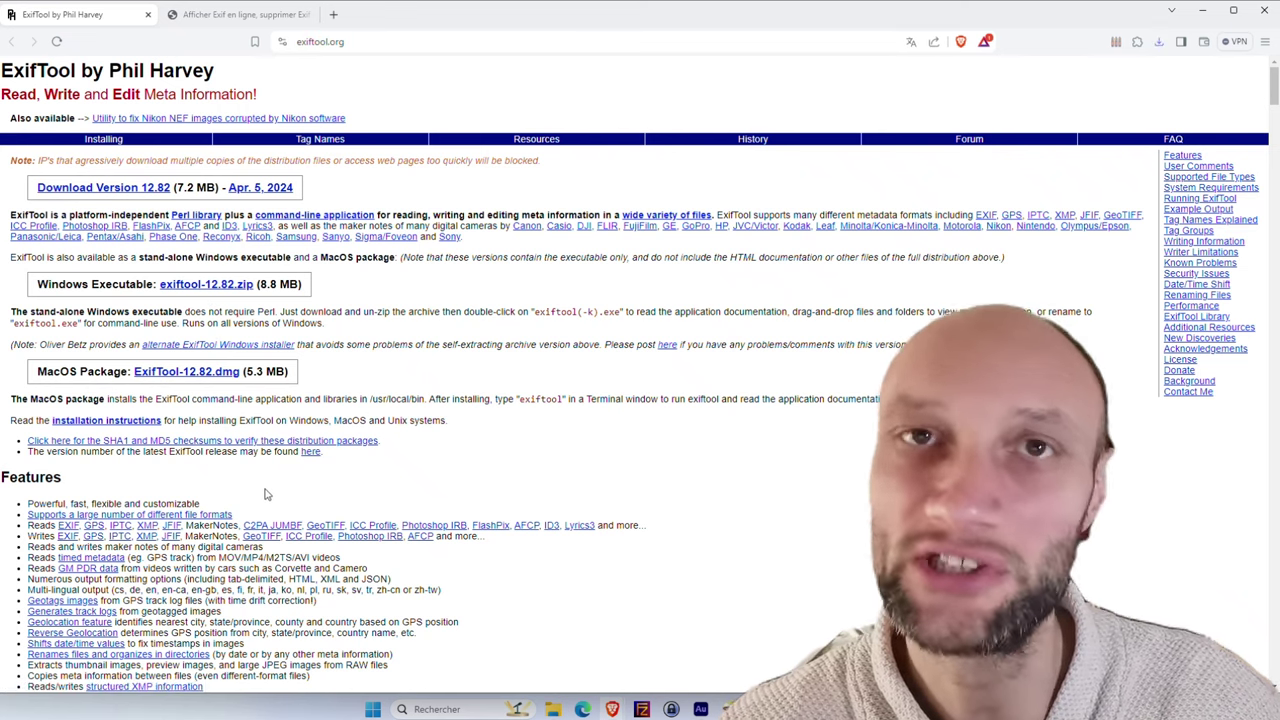
pyautogui.rightClick(373, 710)
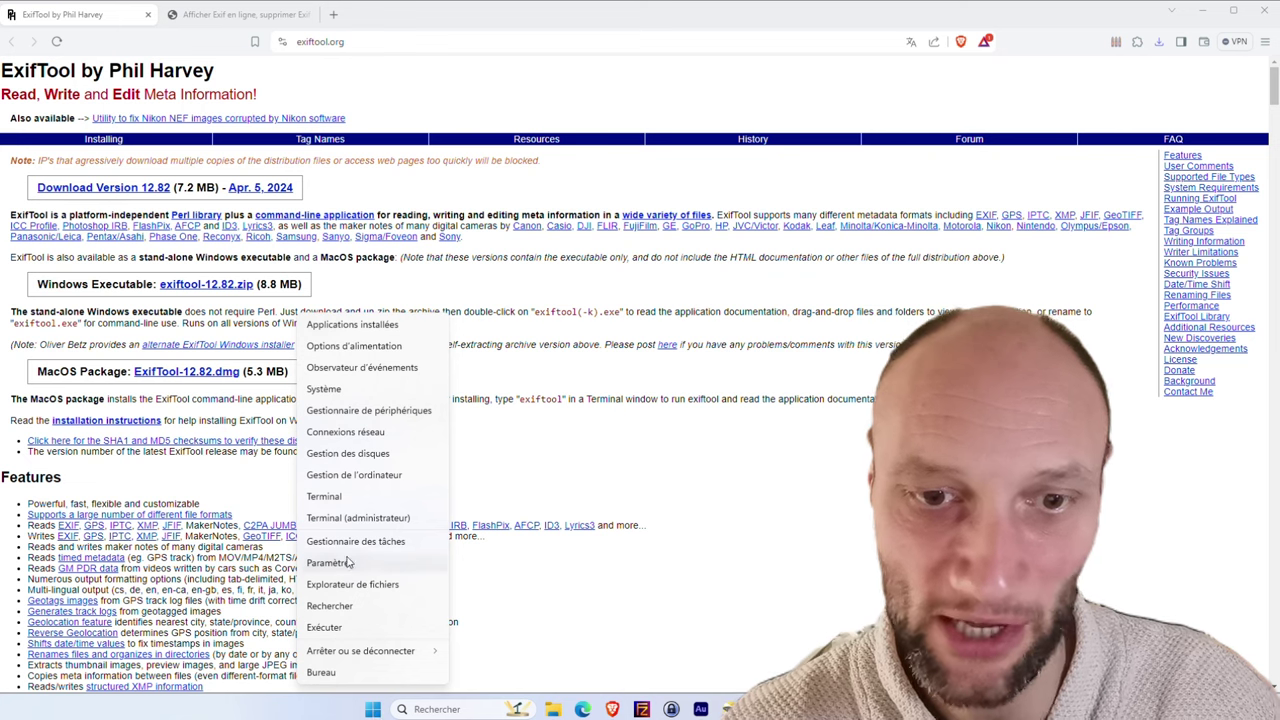
pyautogui.click(333, 497)
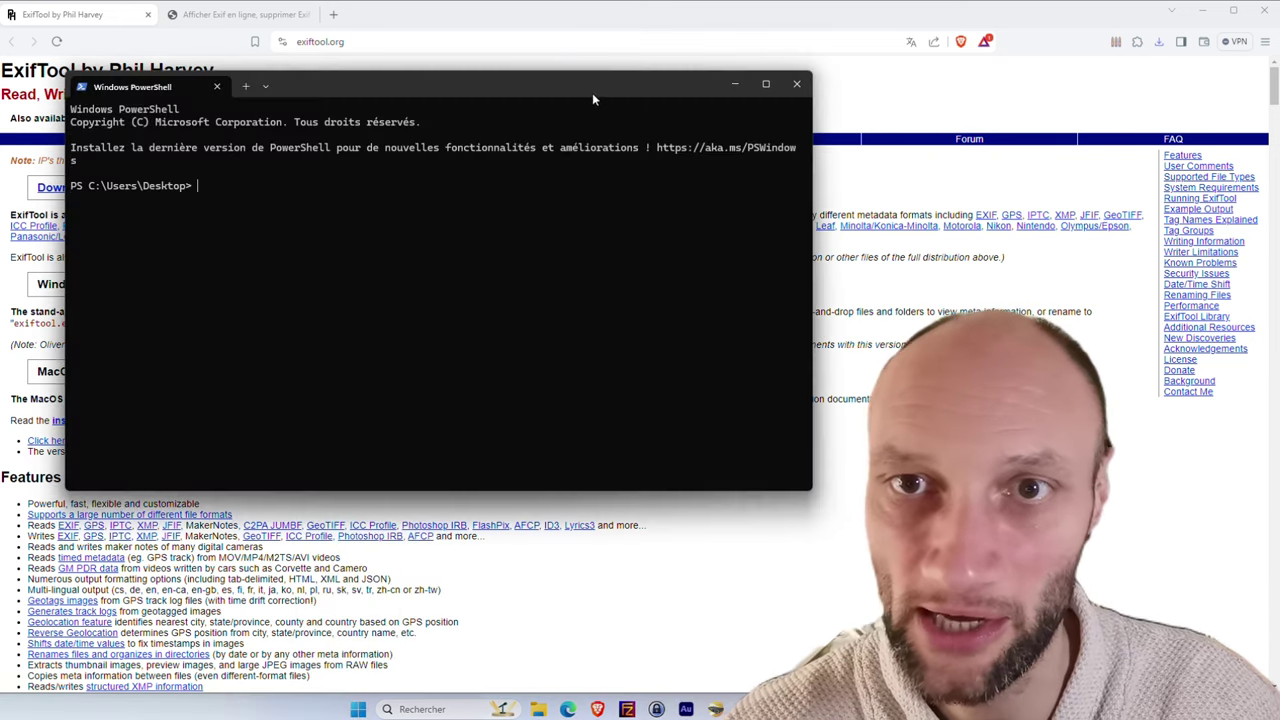
pyautogui.moveTo(592, 99); pyautogui.dragTo(989, 127)
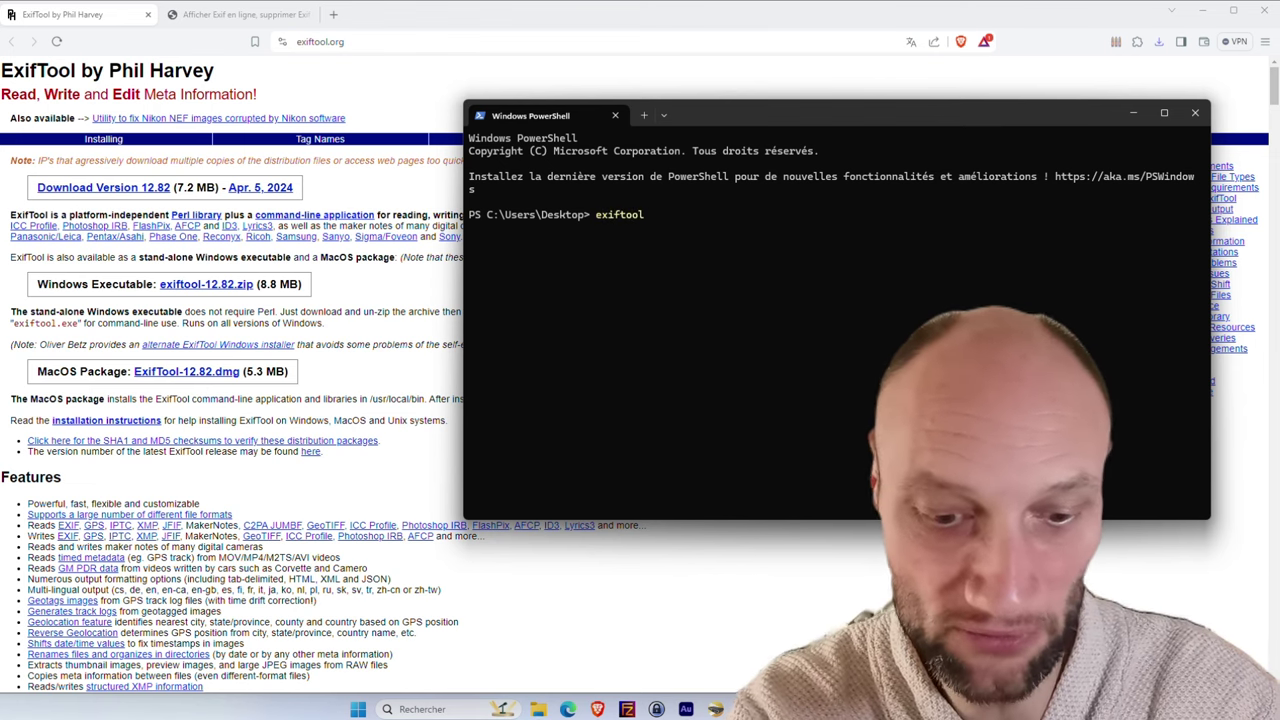
pyautogui.write('exiftool -bgbf')
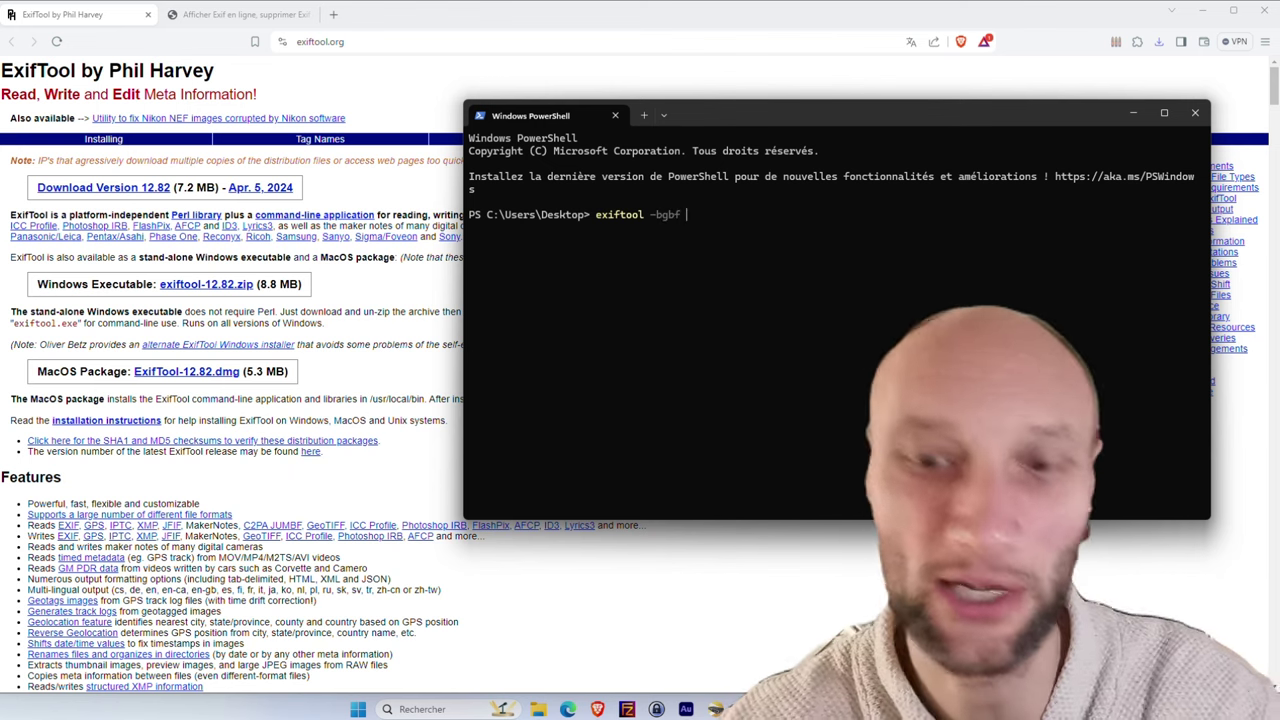
pyautogui.press('BackSpace')
pyautogui.press('BackSpace')
pyautogui.press('BackSpace')
pyautogui.press('BackSpace')
pyautogui.press('BackSpace')
pyautogui.press('BackSpace')
pyautogui.press('BackSpace')
pyautogui.press('BackSpace')
pyautogui.press('BackSpace')
pyautogui.press('BackSpace')
pyautogui.press('BackSpace')
pyautogui.press('BackSpace')
pyautogui.press('BackSpace')
pyautogui.press('BackSpace')
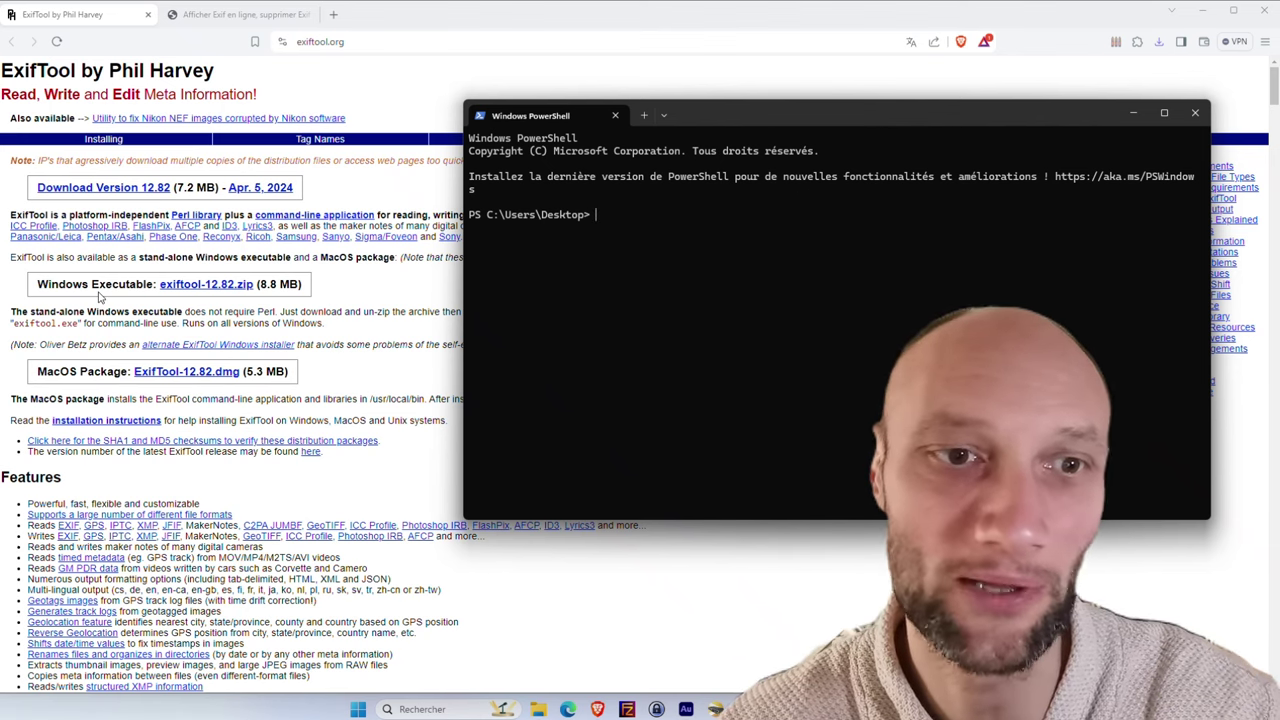
pyautogui.click(1195, 113)
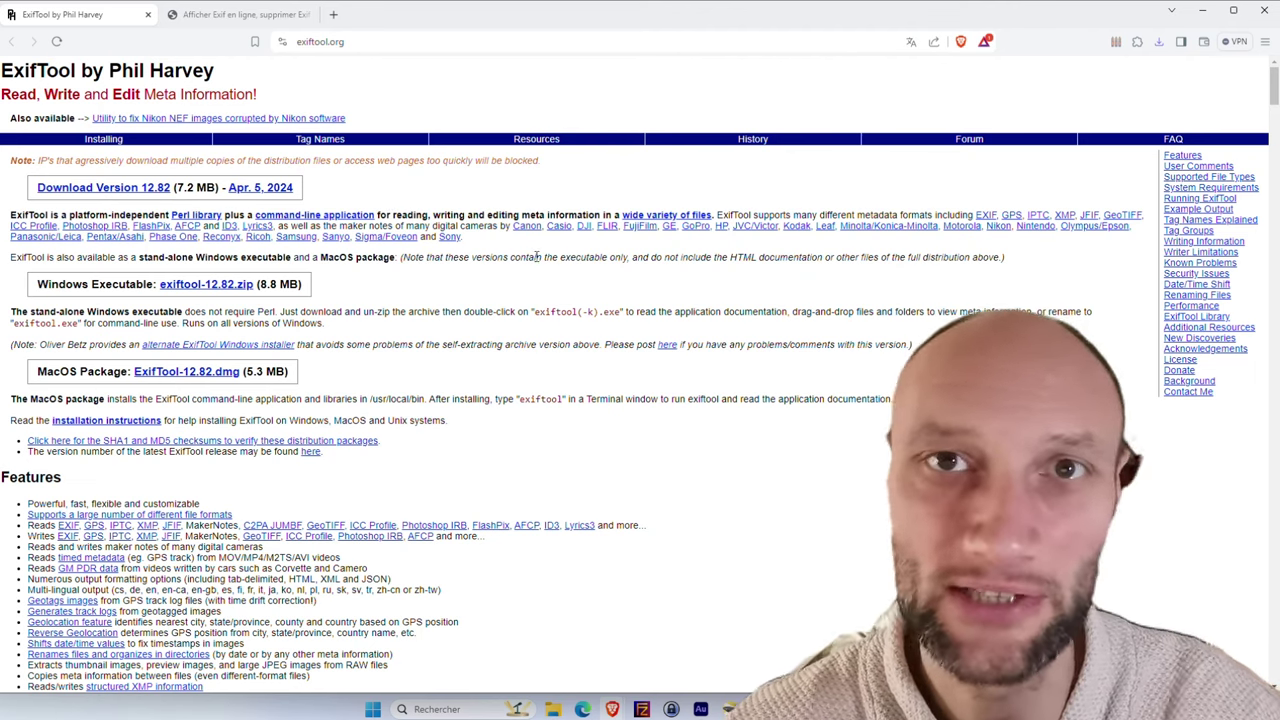
# Step: Switch to File Explorer and extract exiftool-12.82.zip in the tuto folder into its own exiftool-12.82 folder
pyautogui.click(1202, 10)
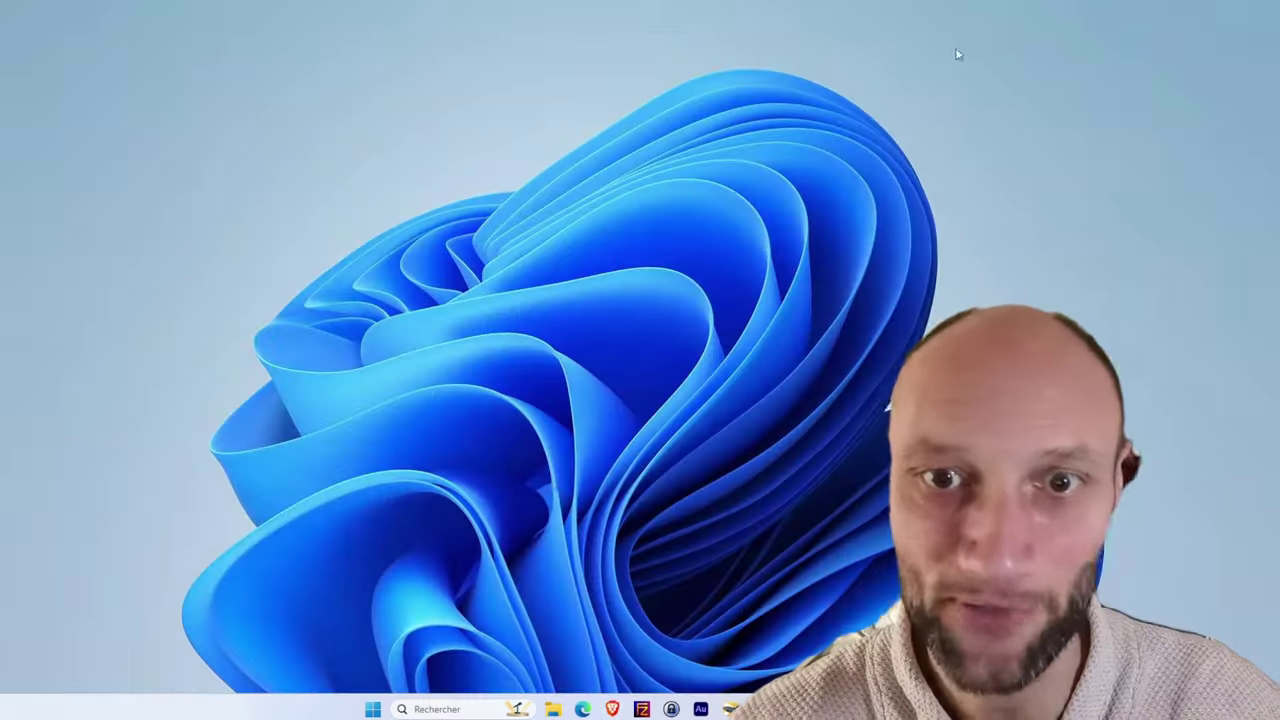
pyautogui.moveTo(556, 710)
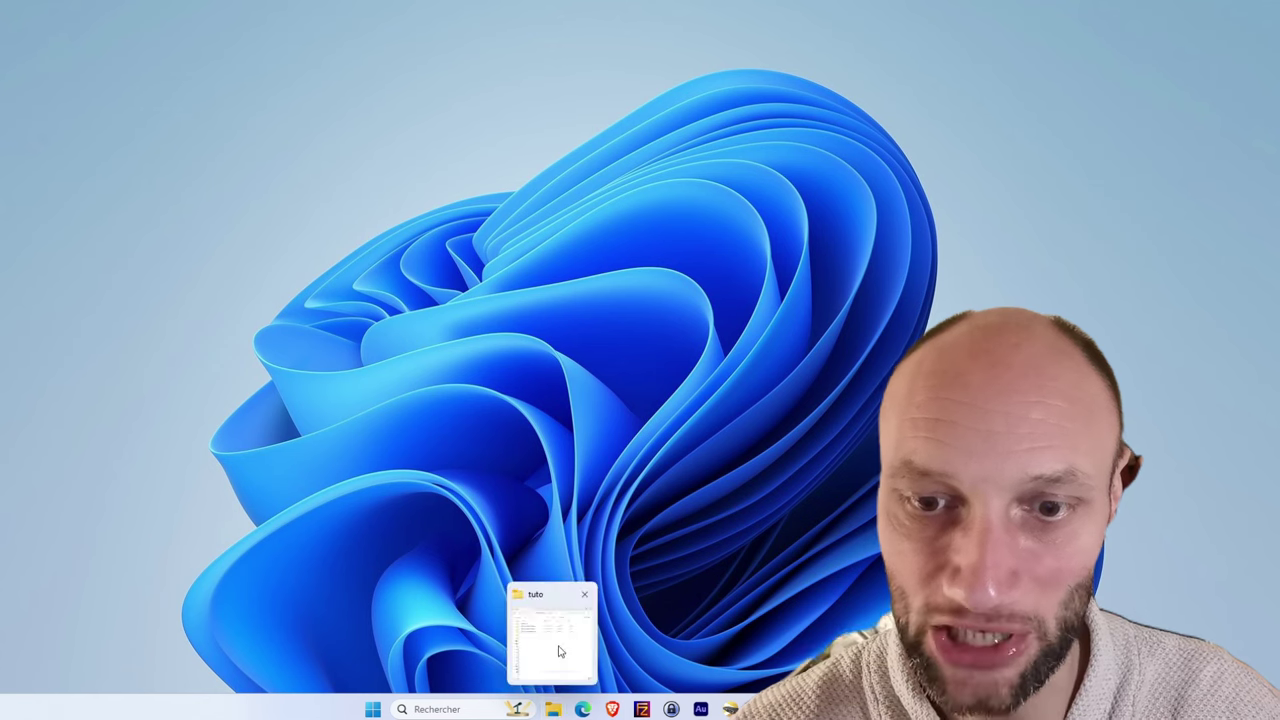
pyautogui.click(560, 650)
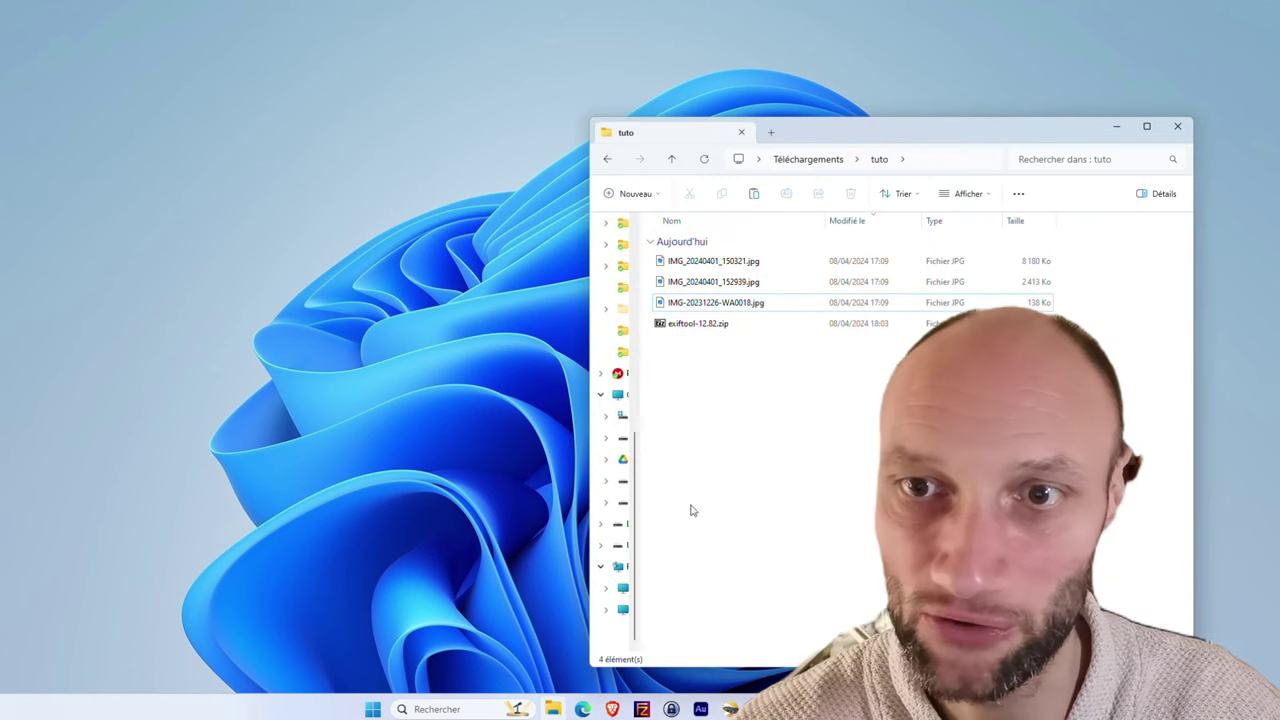
pyautogui.rightClick(687, 333)
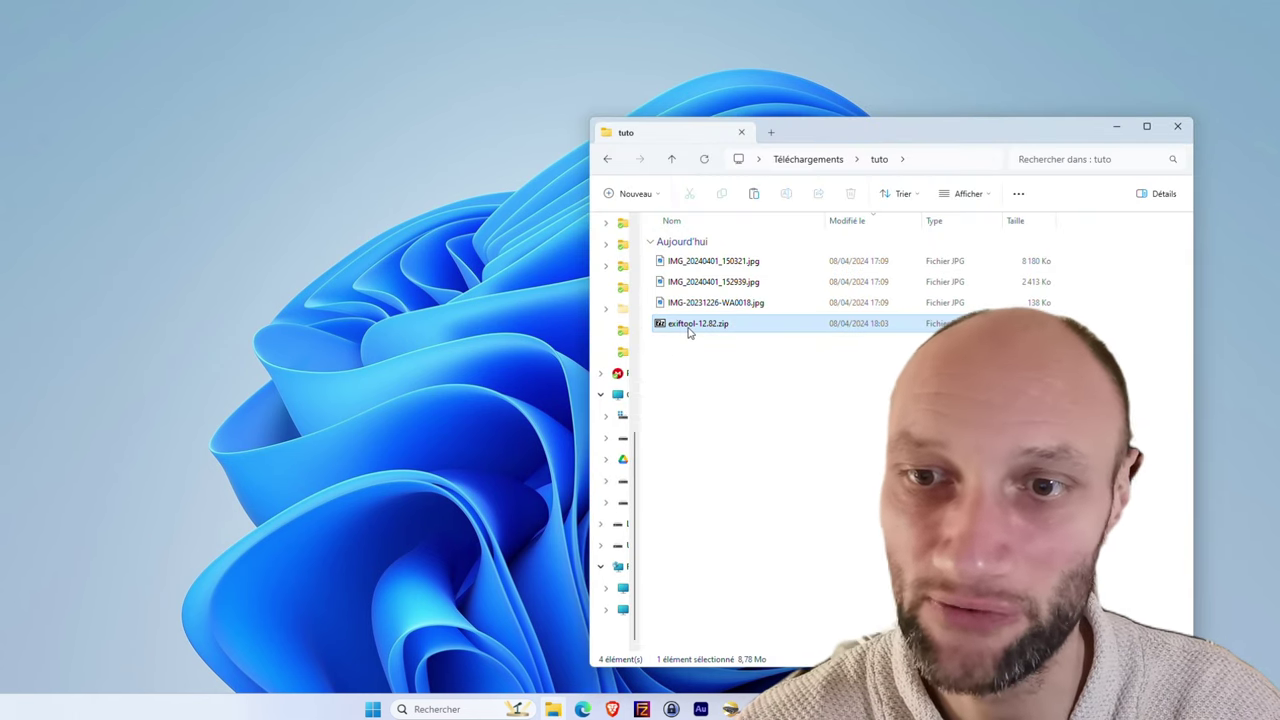
pyautogui.click(741, 413)
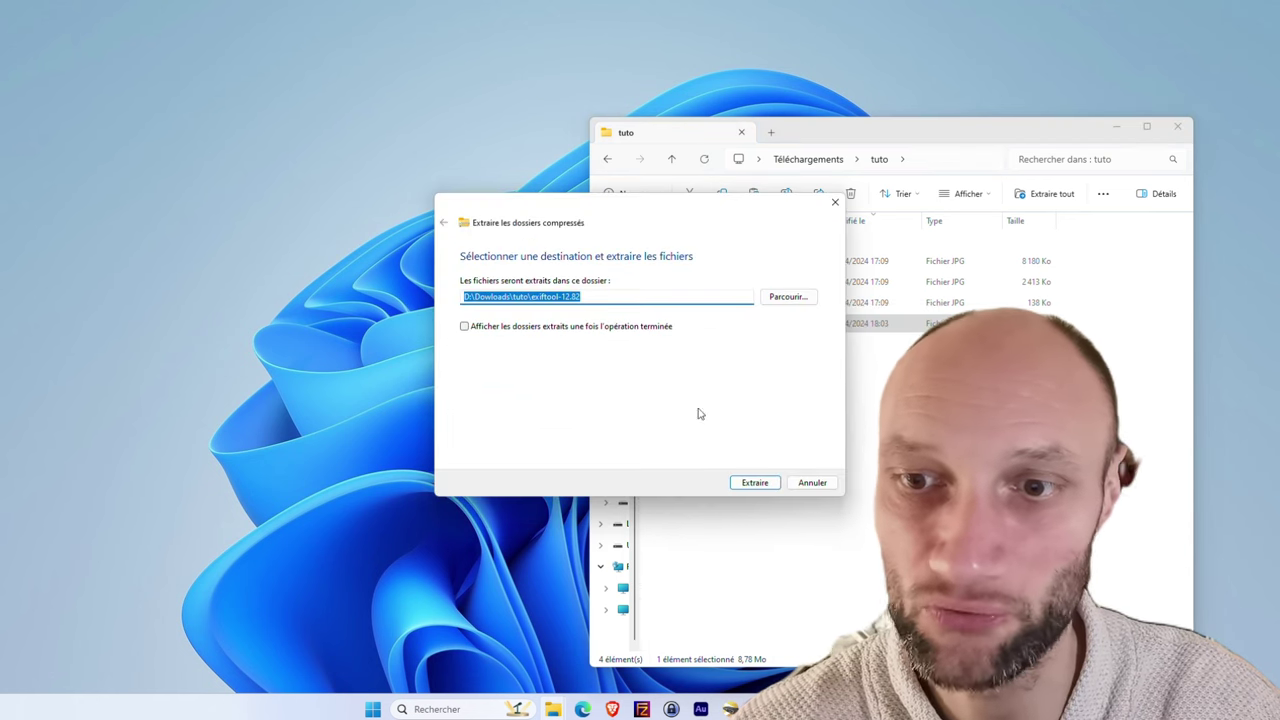
pyautogui.click(760, 485)
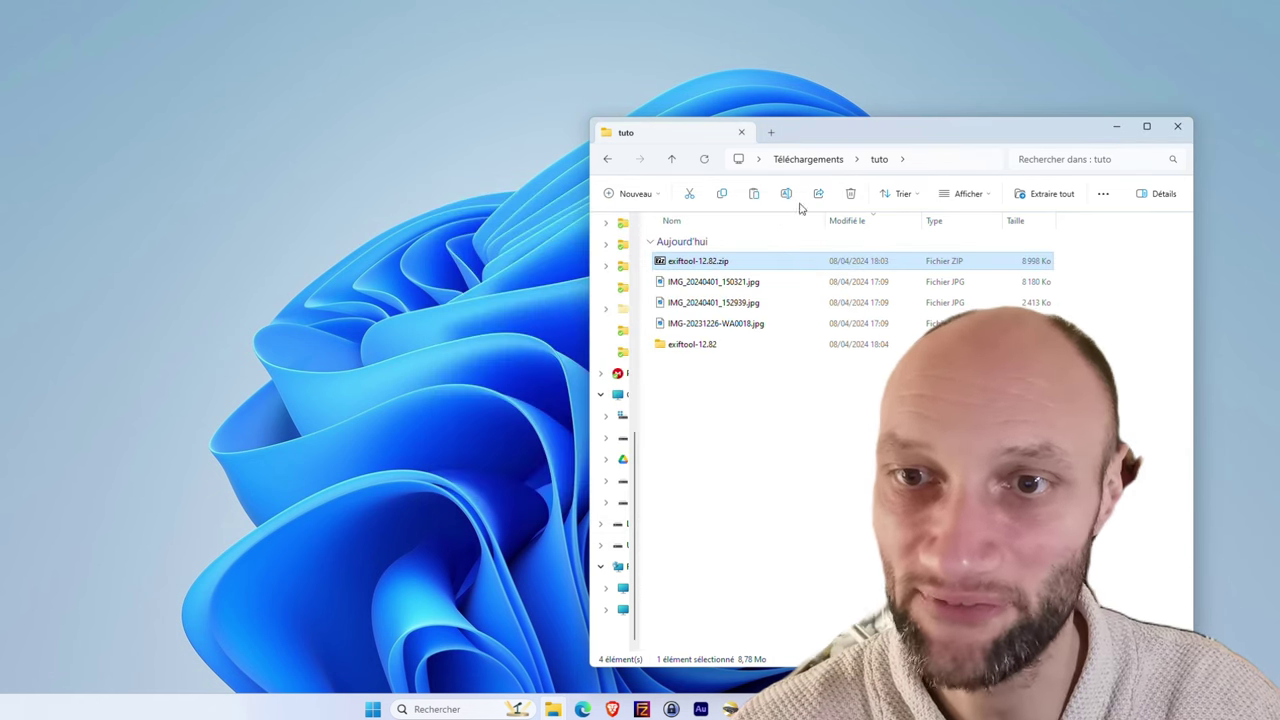
# Step: Try copying exiftool(-k).exe from the extracted exiftool-12.82 folder into the tuto folder
pyautogui.doubleClick(683, 343)
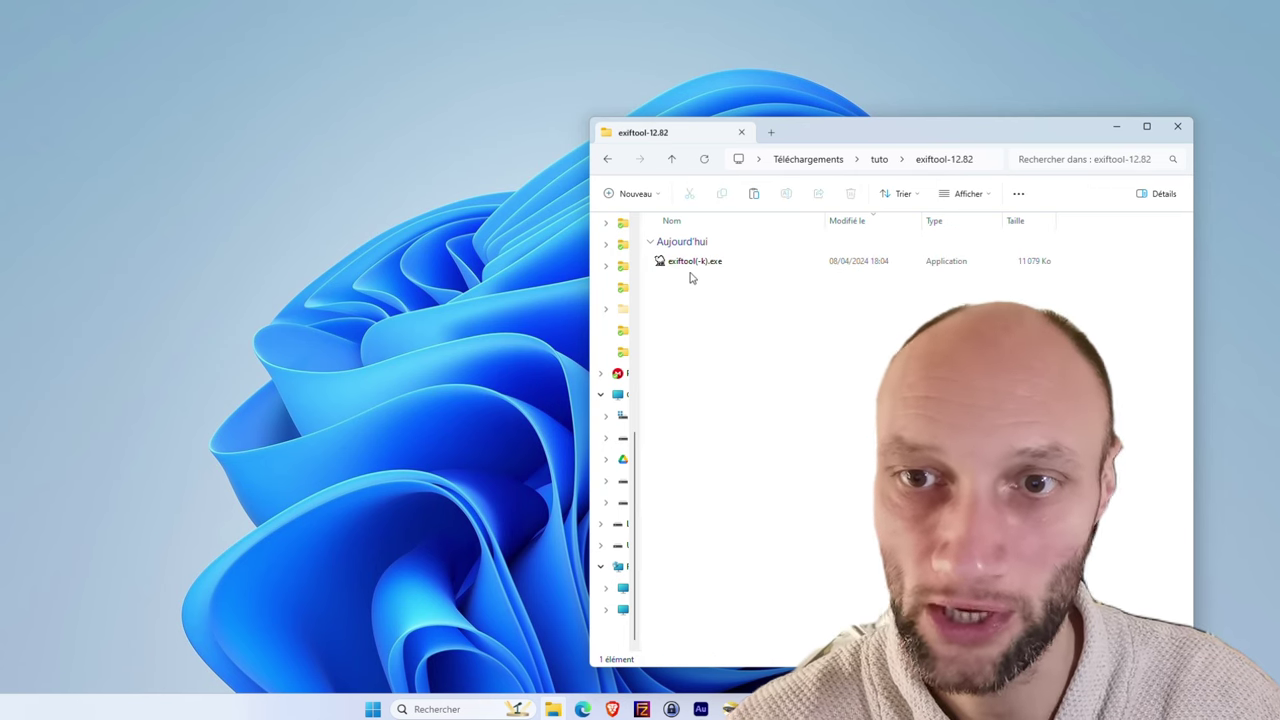
pyautogui.click(690, 263)
pyautogui.click(720, 194)
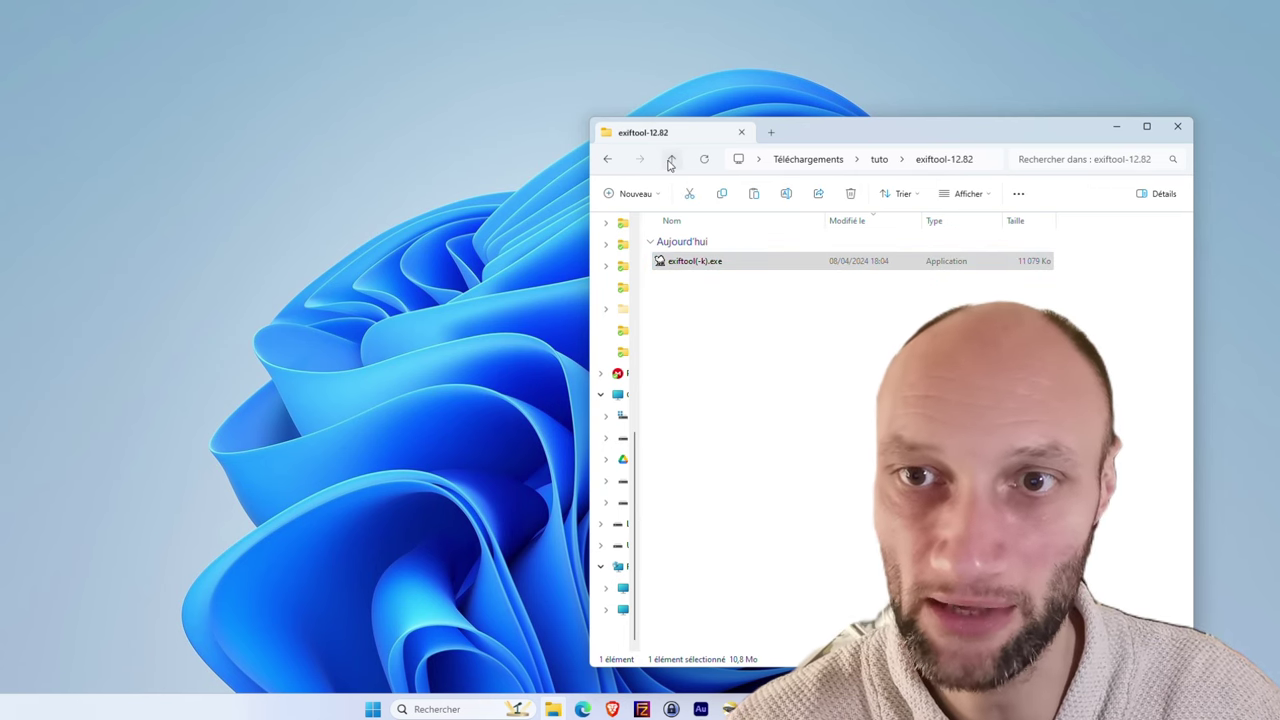
pyautogui.click(671, 159)
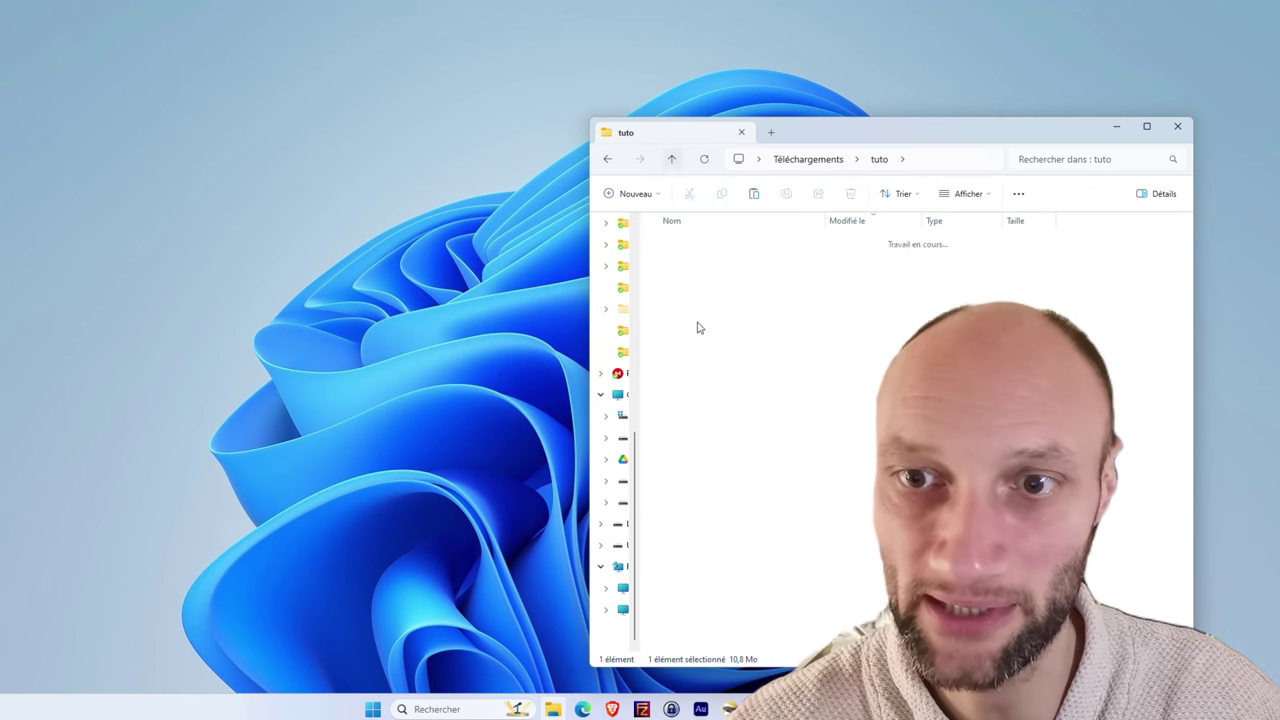
pyautogui.click(754, 194)
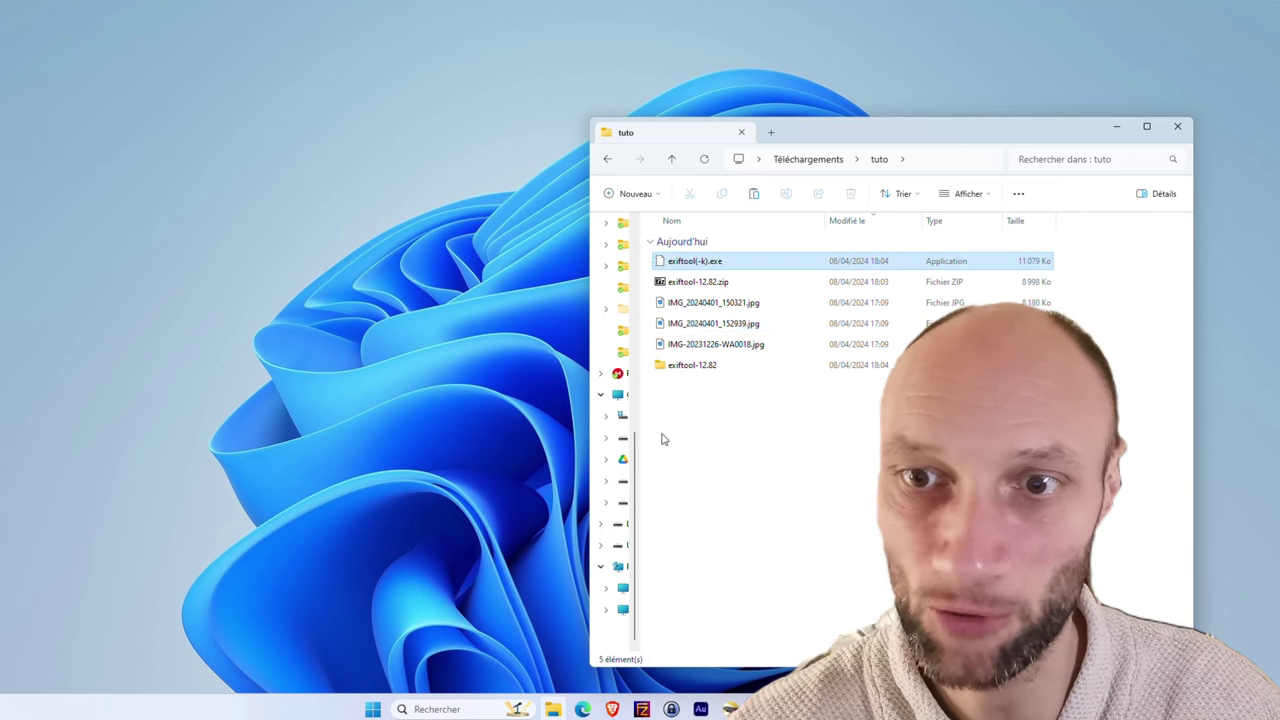
pyautogui.click(680, 262)
pyautogui.write('exiftool(-k).exe')
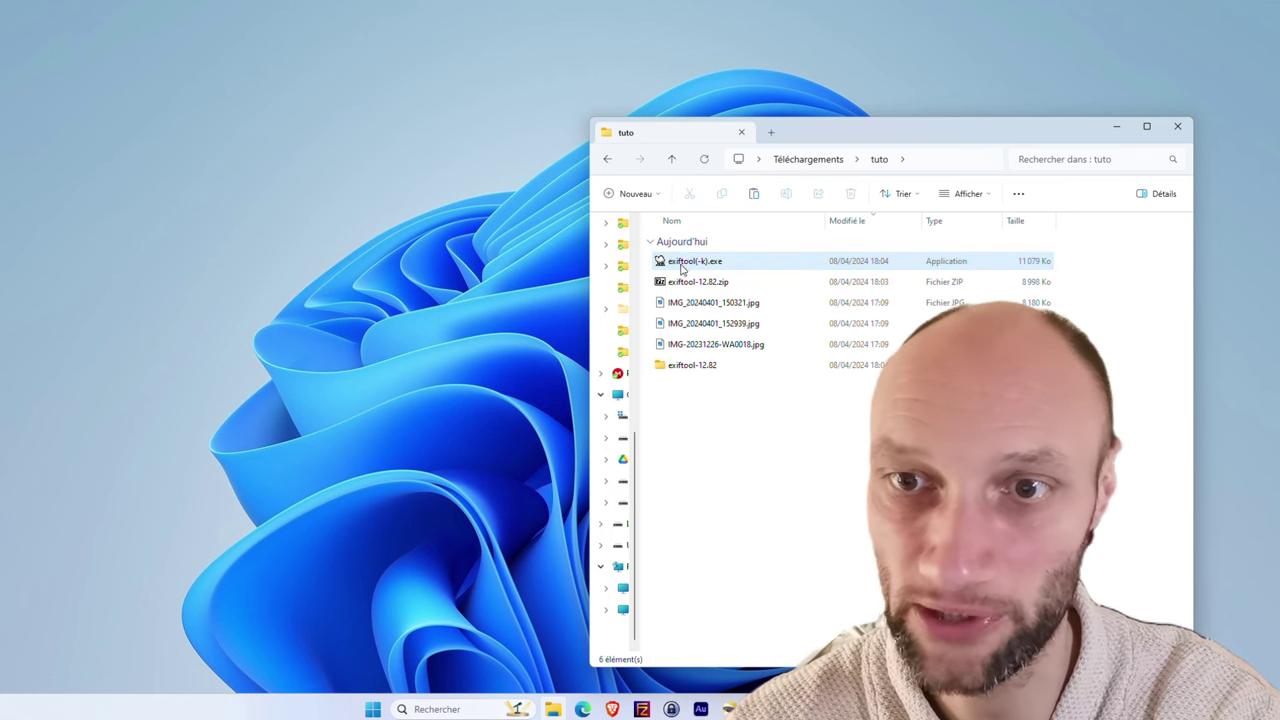
pyautogui.press('Return')
# Step: Copy the three JPG images from the tuto folder into the exiftool-12.82 folder
pyautogui.click(685, 284)
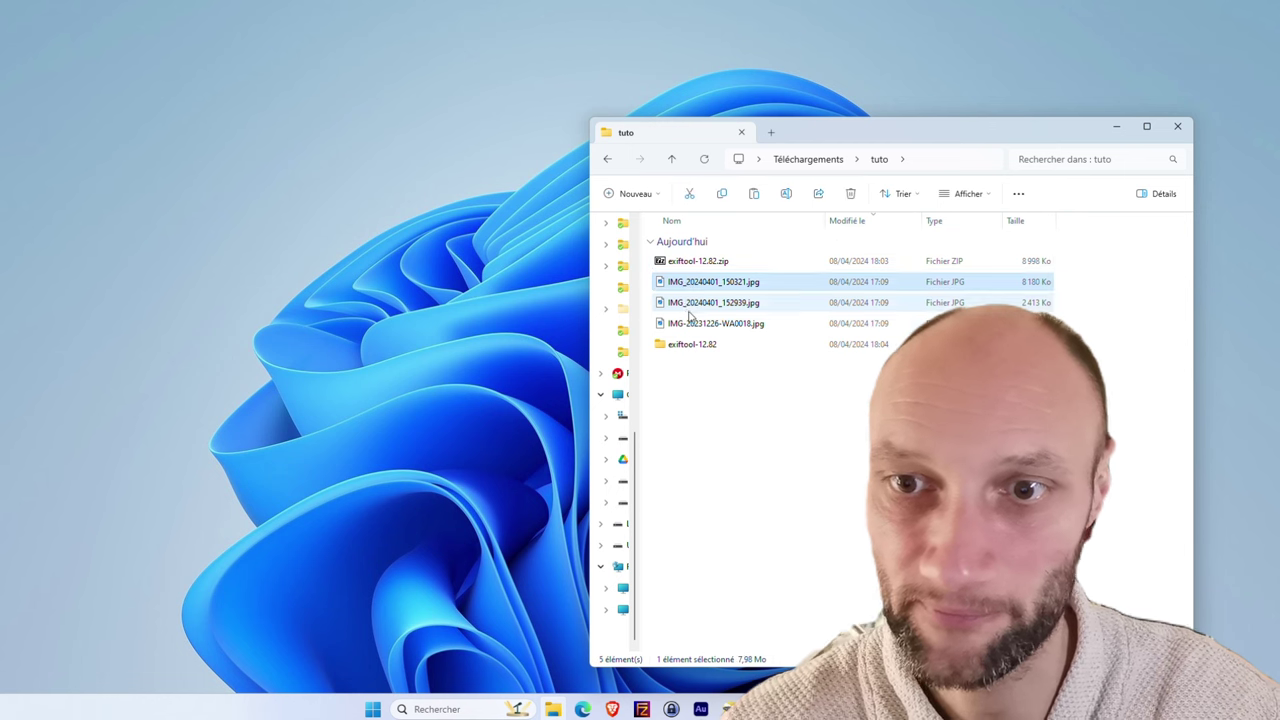
pyautogui.keyDown('shift'); pyautogui.click(686, 328); pyautogui.keyUp('shift')
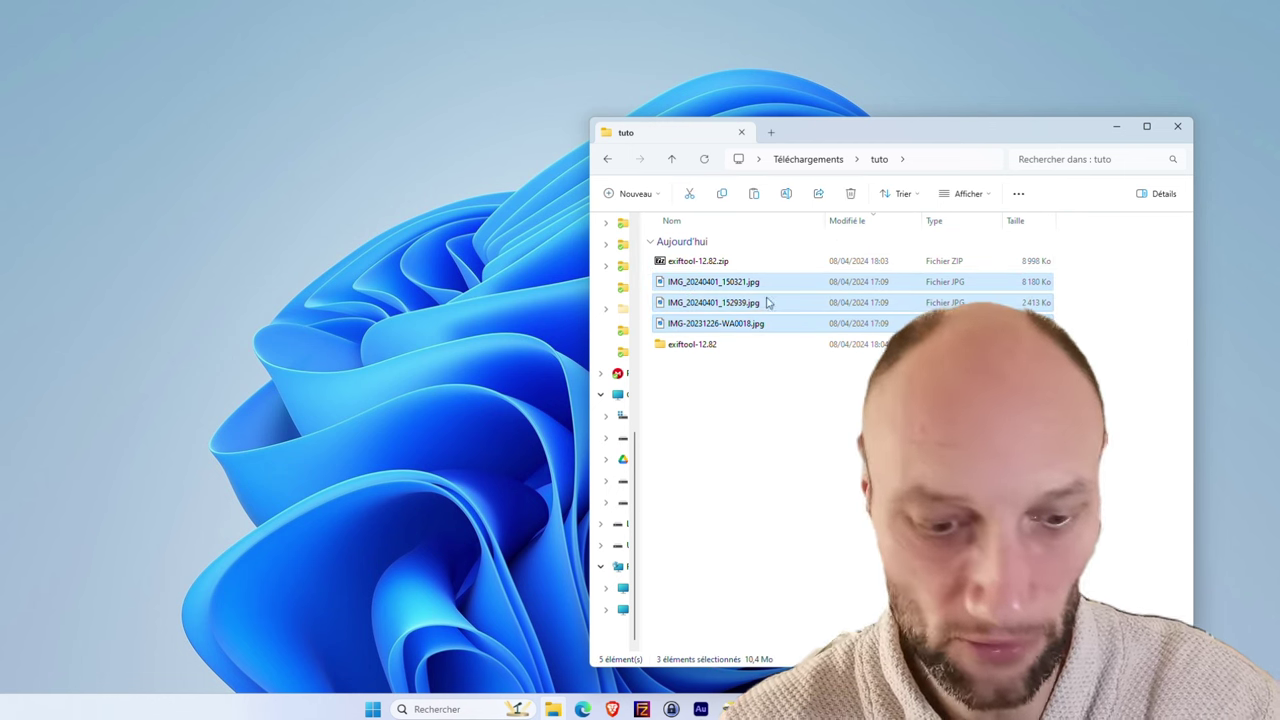
pyautogui.click(686, 350)
pyautogui.doubleClick(686, 350)
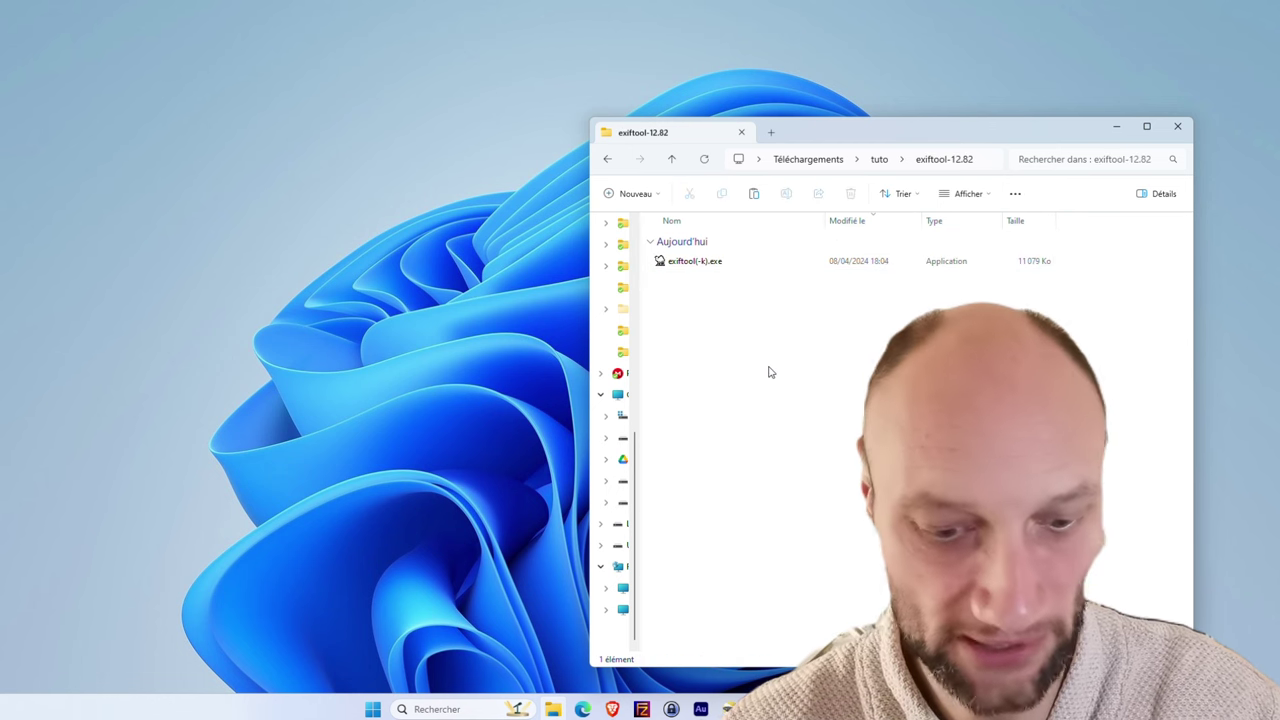
pyautogui.hotkey('ctrl', 'v')
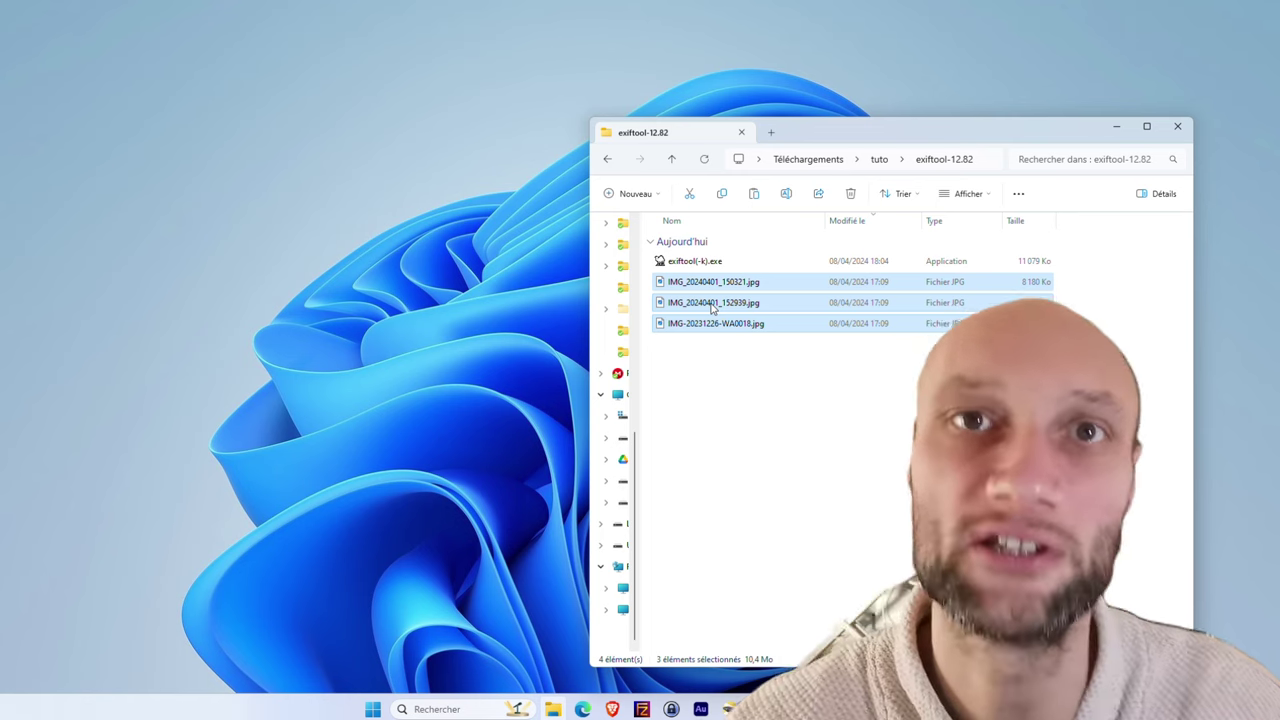
pyautogui.click(722, 340)
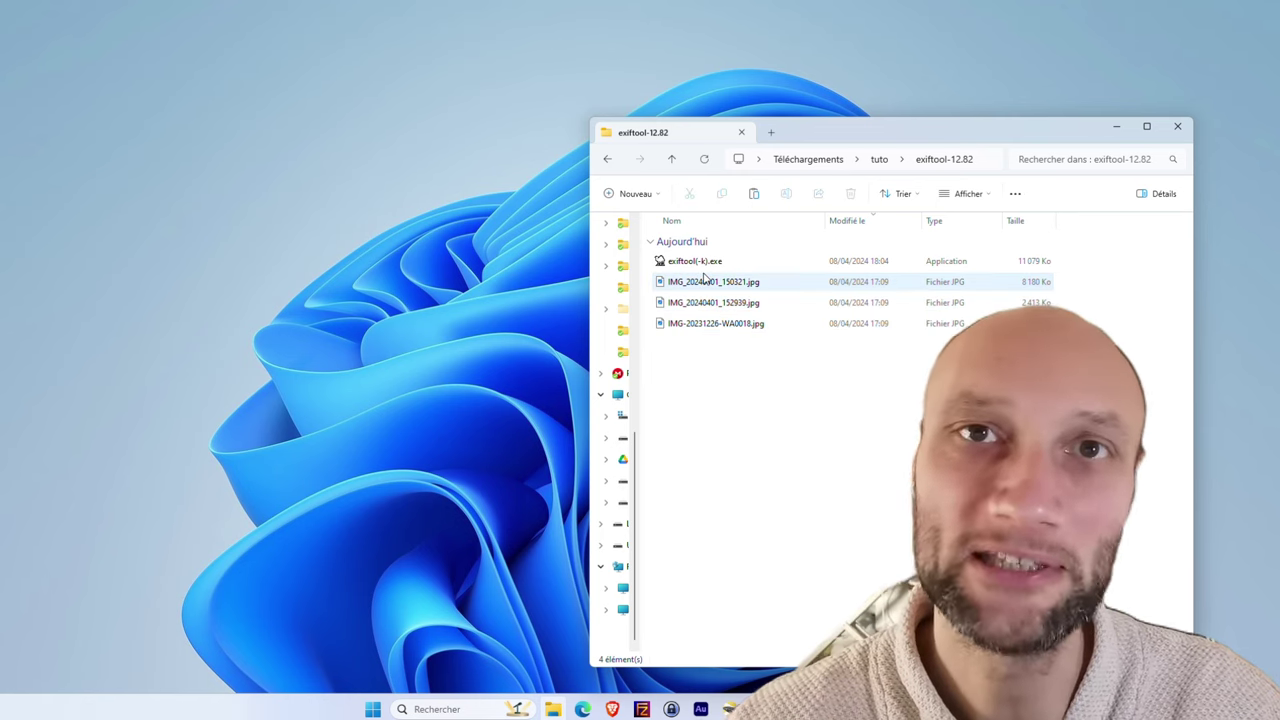
# Step: Run exiftool(-k).exe from the exiftool-12.82 folder, allowing it past the SmartScreen protection
pyautogui.doubleClick(706, 262)
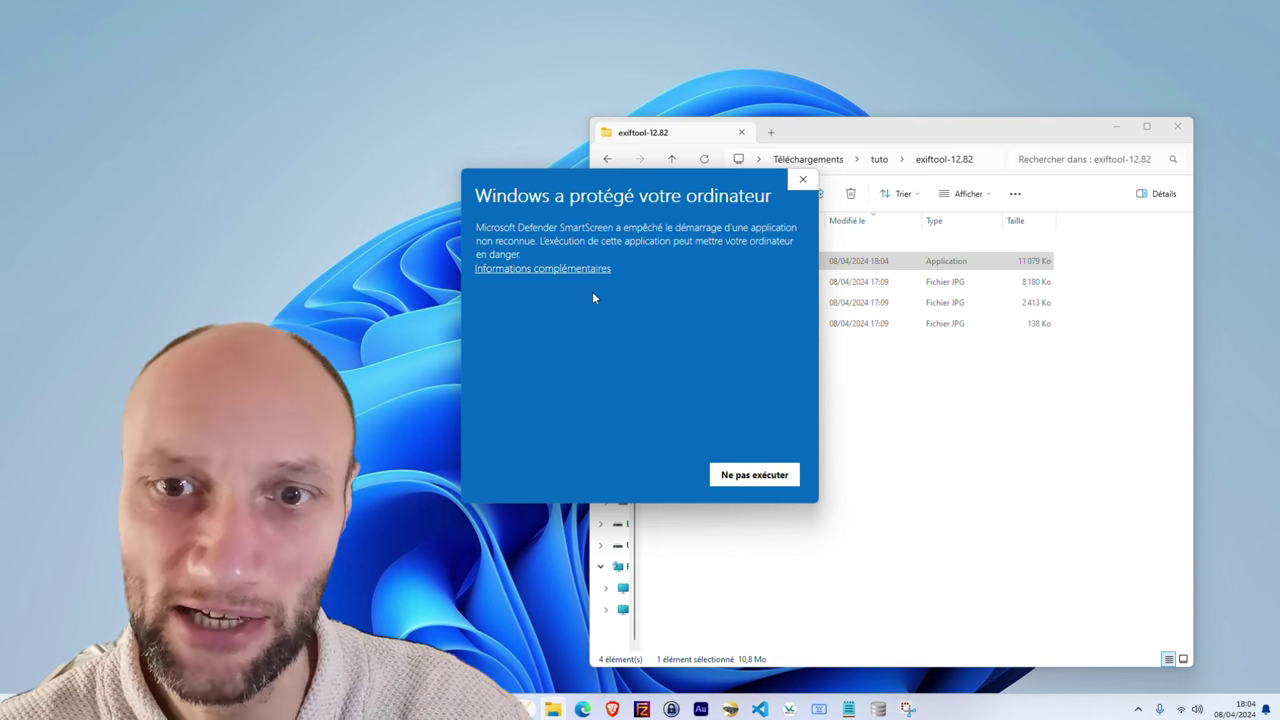
pyautogui.click(586, 270)
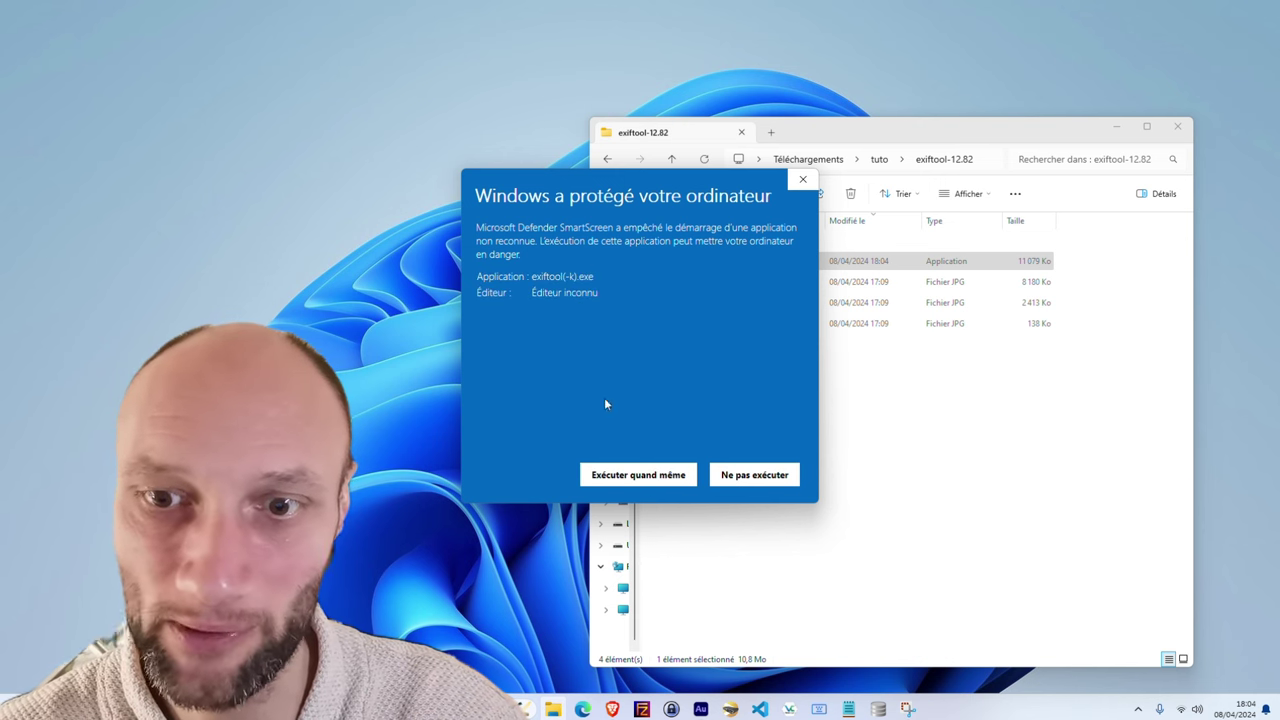
pyautogui.click(640, 480)
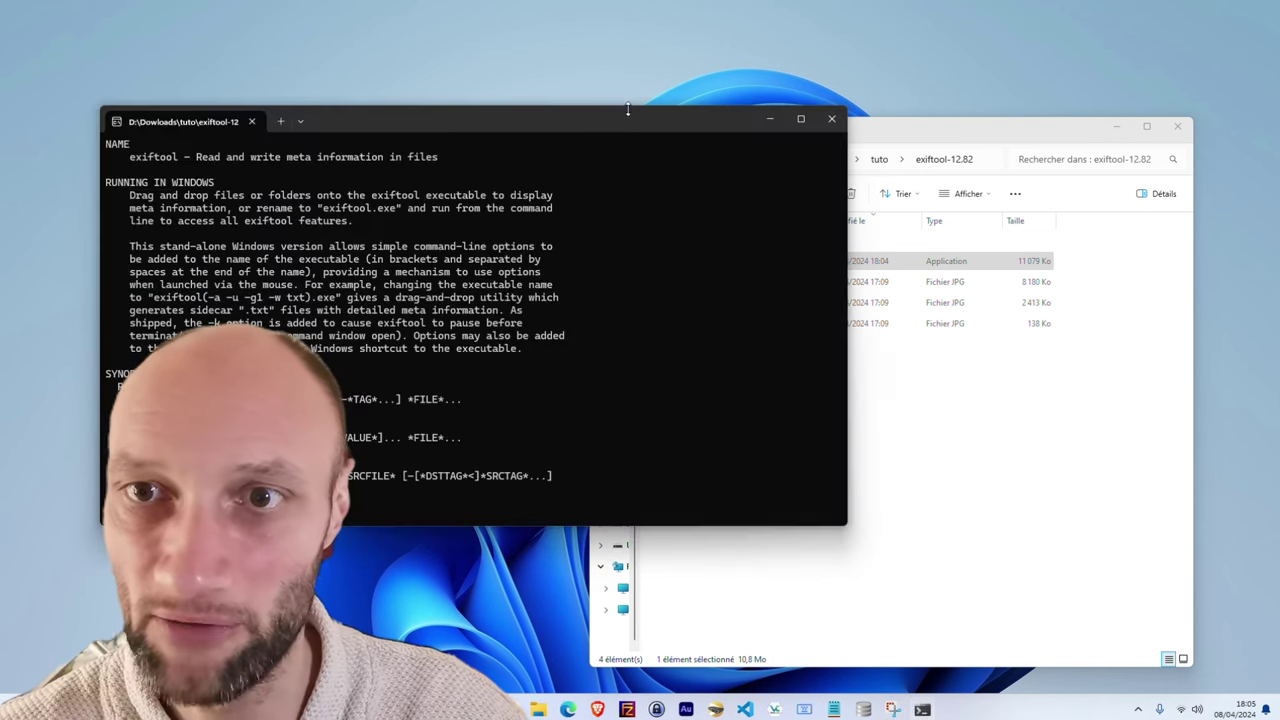
# Step: Read through the ExifTool documentation in the console from the synopsis to the option overview
pyautogui.moveTo(633, 120); pyautogui.dragTo(1041, 90)
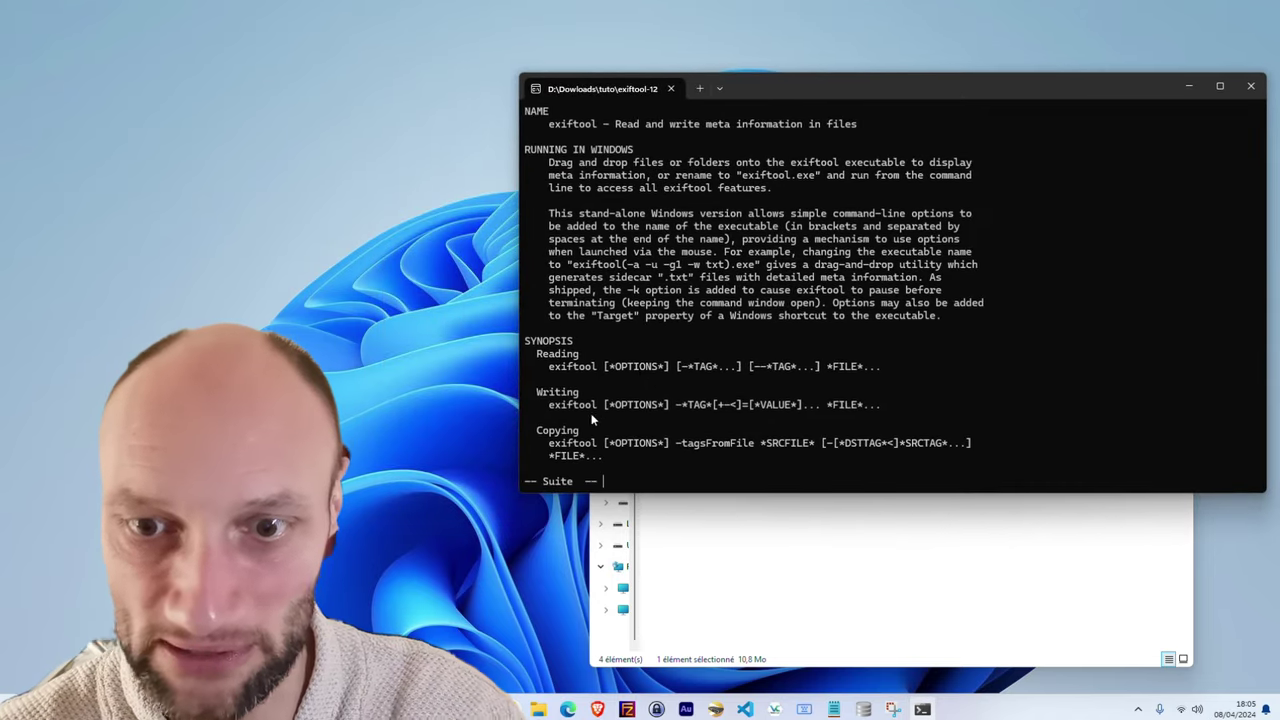
pyautogui.press('Return')
pyautogui.press('Return')
pyautogui.press('Return')
pyautogui.press('Return')
pyautogui.press('Return')
pyautogui.press('Return')
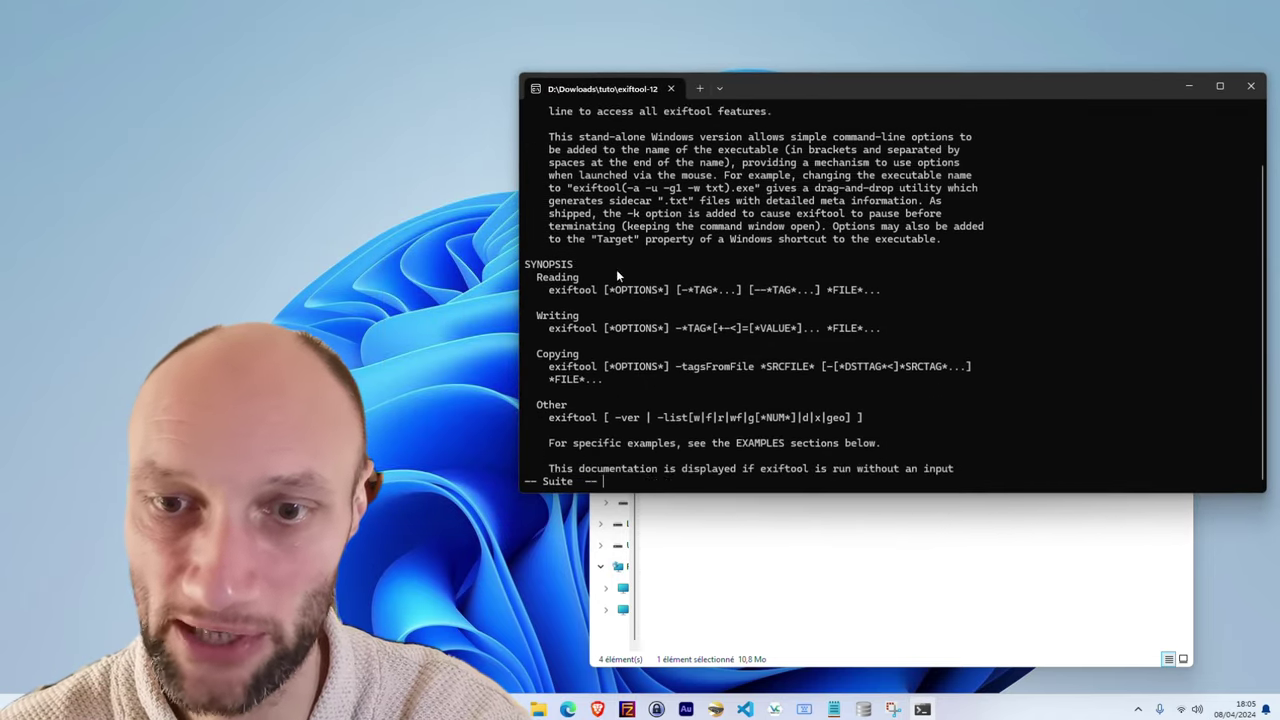
pyautogui.press('Return')
pyautogui.press('Return')
pyautogui.press('Return')
pyautogui.press('Return')
pyautogui.press('Return')
pyautogui.press('Return')
pyautogui.press('Return')
pyautogui.press('Return')
pyautogui.press('Return')
pyautogui.press('Return')
pyautogui.press('Return')
pyautogui.press('Return')
pyautogui.press('Return')
pyautogui.press('Return')
pyautogui.press('Return')
pyautogui.press('Return')
pyautogui.press('Return')
pyautogui.press('Return')
pyautogui.press('Return')
pyautogui.press('Return')
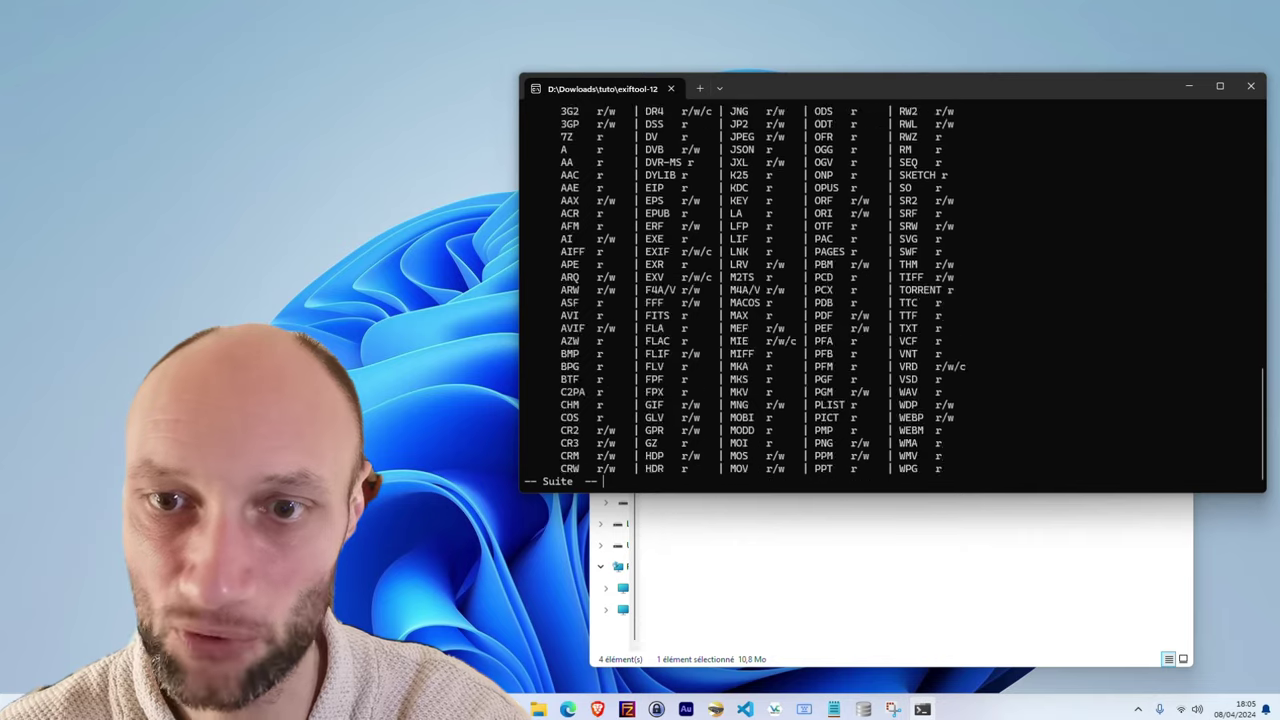
pyautogui.press('Return')
pyautogui.press('Return')
pyautogui.press('Return')
pyautogui.press('Return')
pyautogui.press('Return')
pyautogui.press('Return')
pyautogui.press('Return')
pyautogui.press('Return')
pyautogui.press('Return')
pyautogui.press('Return')
pyautogui.press('Return')
pyautogui.press('Return')
pyautogui.press('Return')
pyautogui.press('Return')
pyautogui.press('Return')
pyautogui.press('Return')
pyautogui.press('Return')
pyautogui.press('Return')
pyautogui.press('Return')
pyautogui.press('Return')
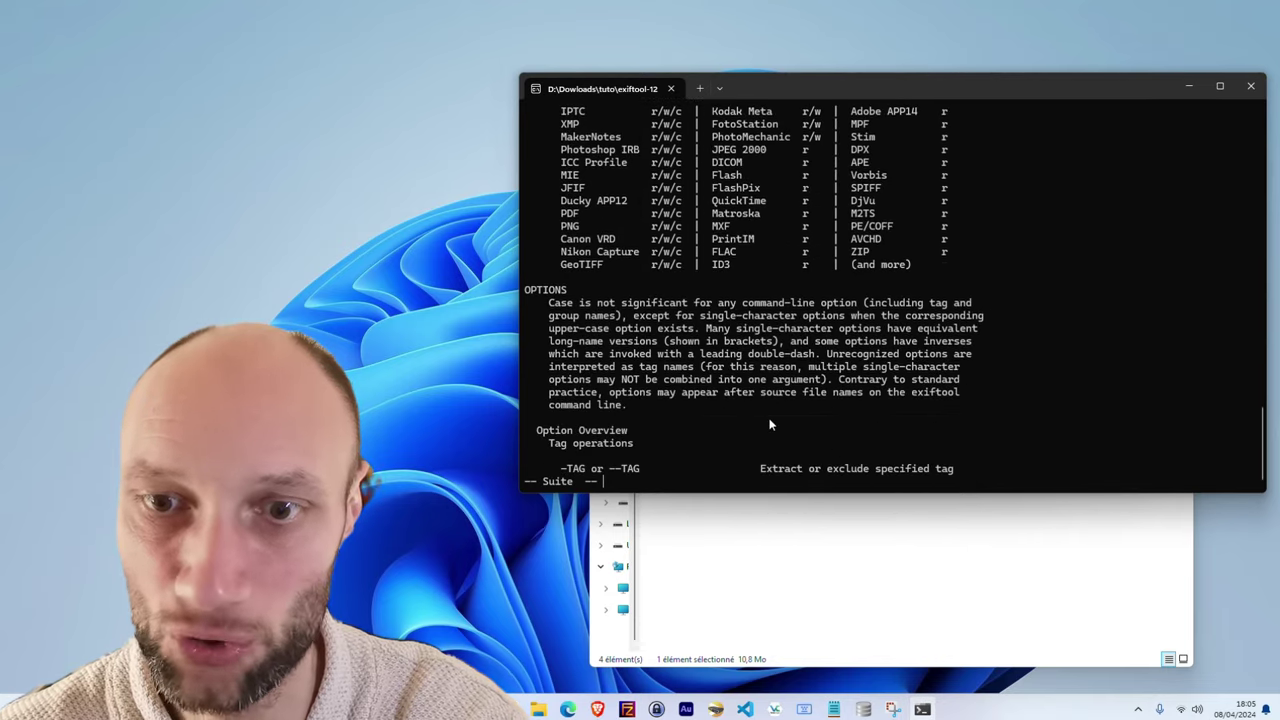
# Step: Return to the File Types table in the documentation and check which formats support reading and writing
pyautogui.scroll(11, 770, 425)
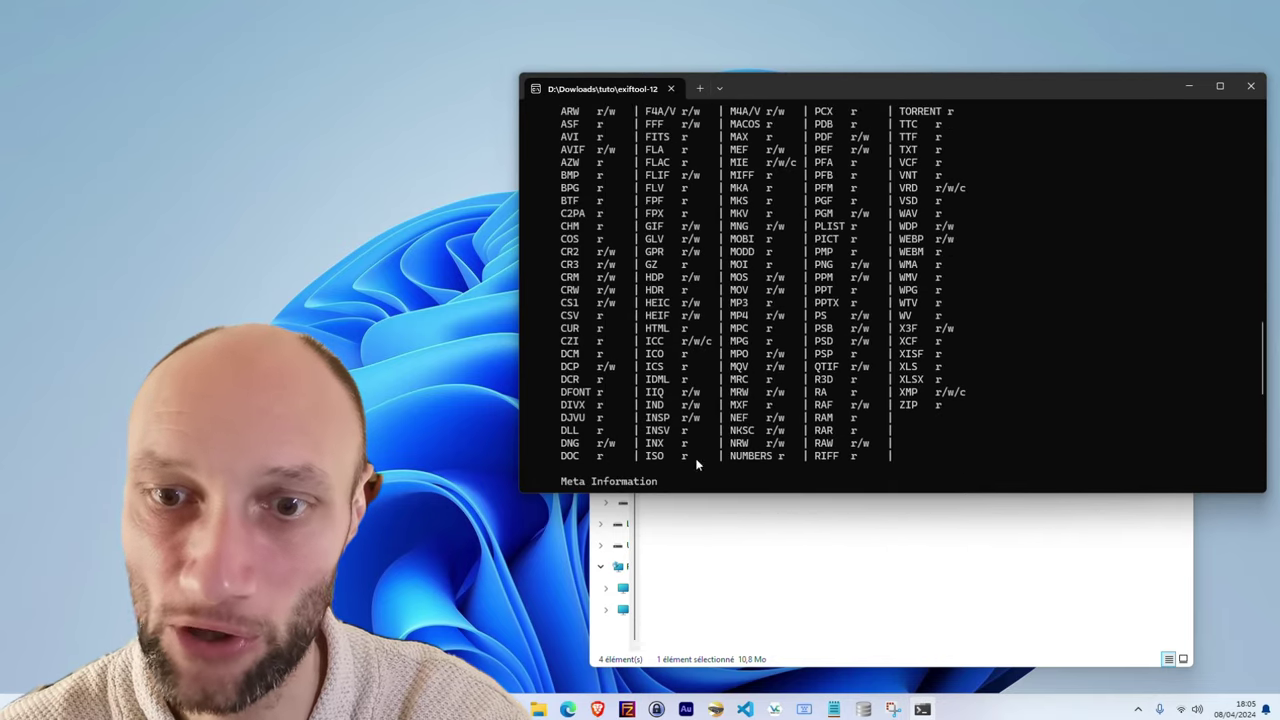
pyautogui.scroll(4, 592, 438)
pyautogui.scroll(-4, 591, 438)
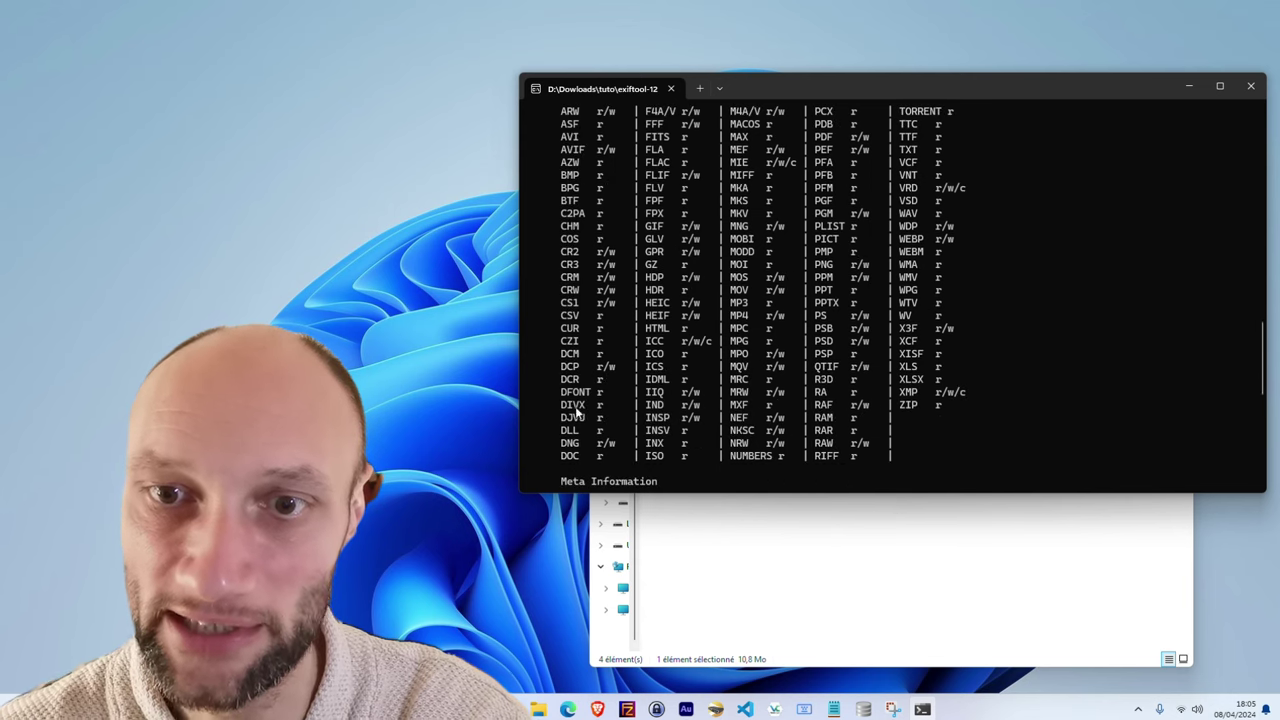
pyautogui.scroll(6, 570, 290)
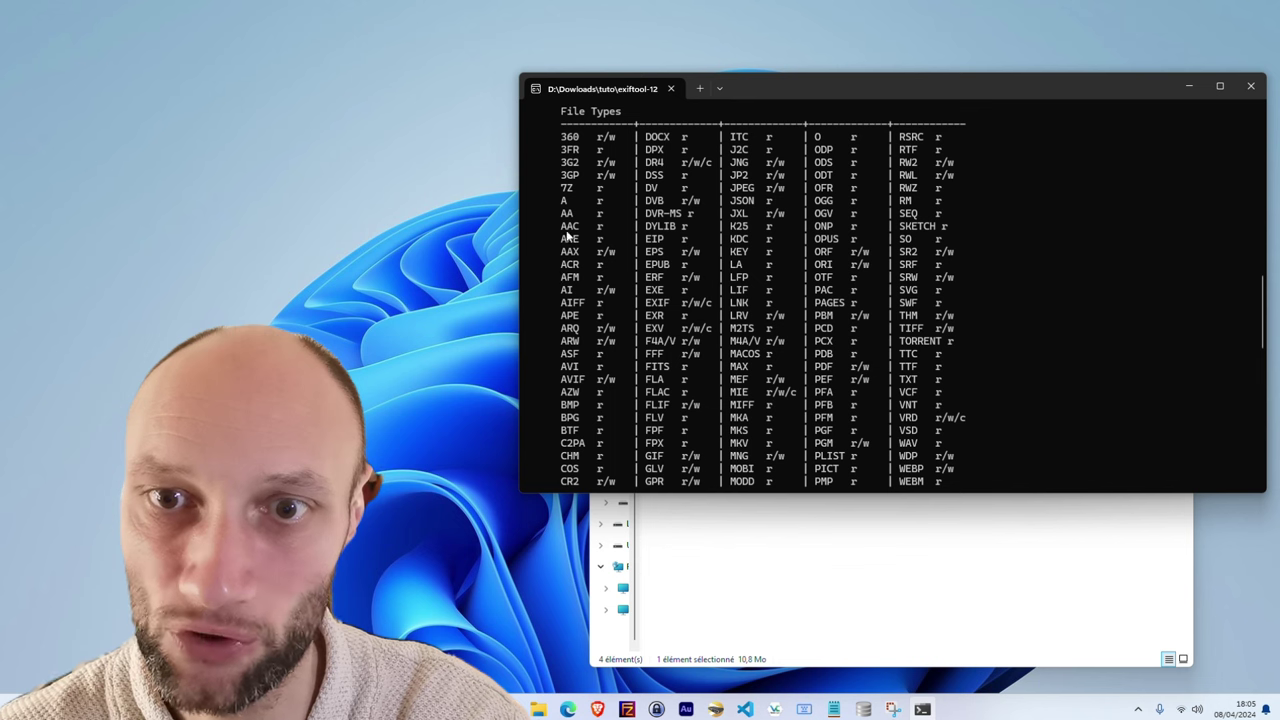
# Step: Review the File Types and Meta Information tables in the ExifTool documentation, then close the console
pyautogui.scroll(5, 567, 232)
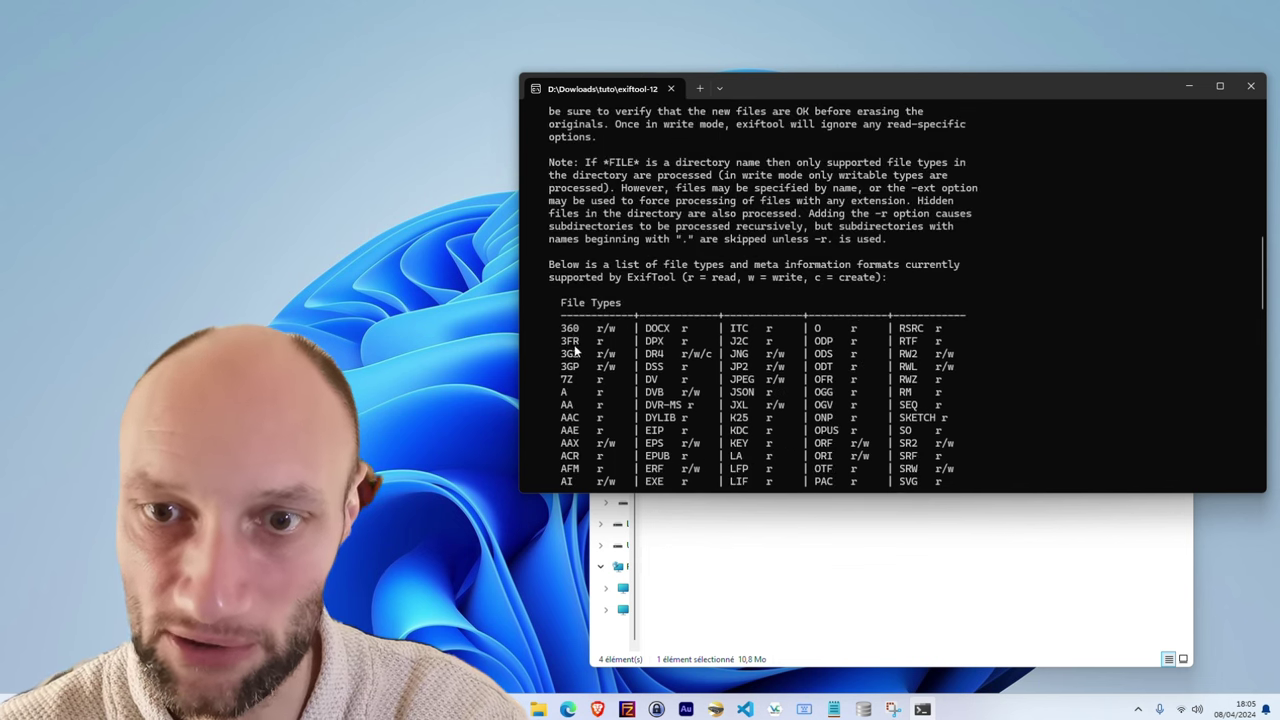
pyautogui.scroll(-10, 578, 346)
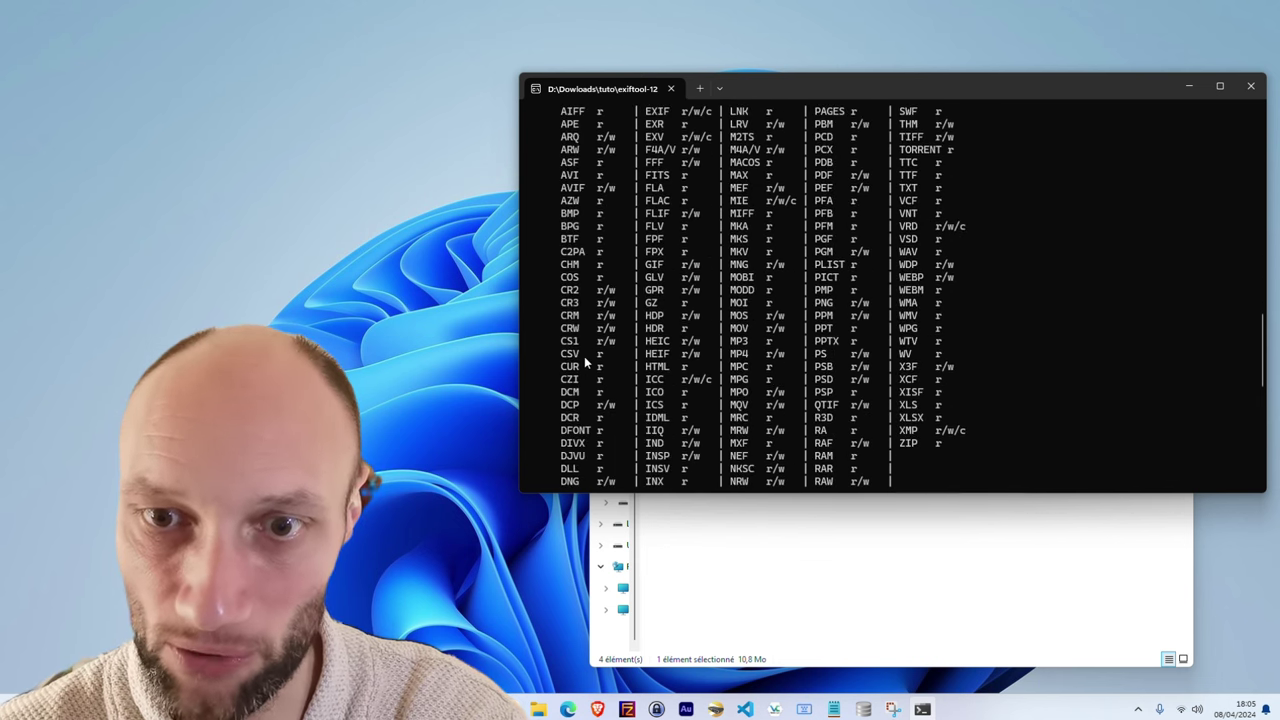
pyautogui.scroll(-10, 586, 361)
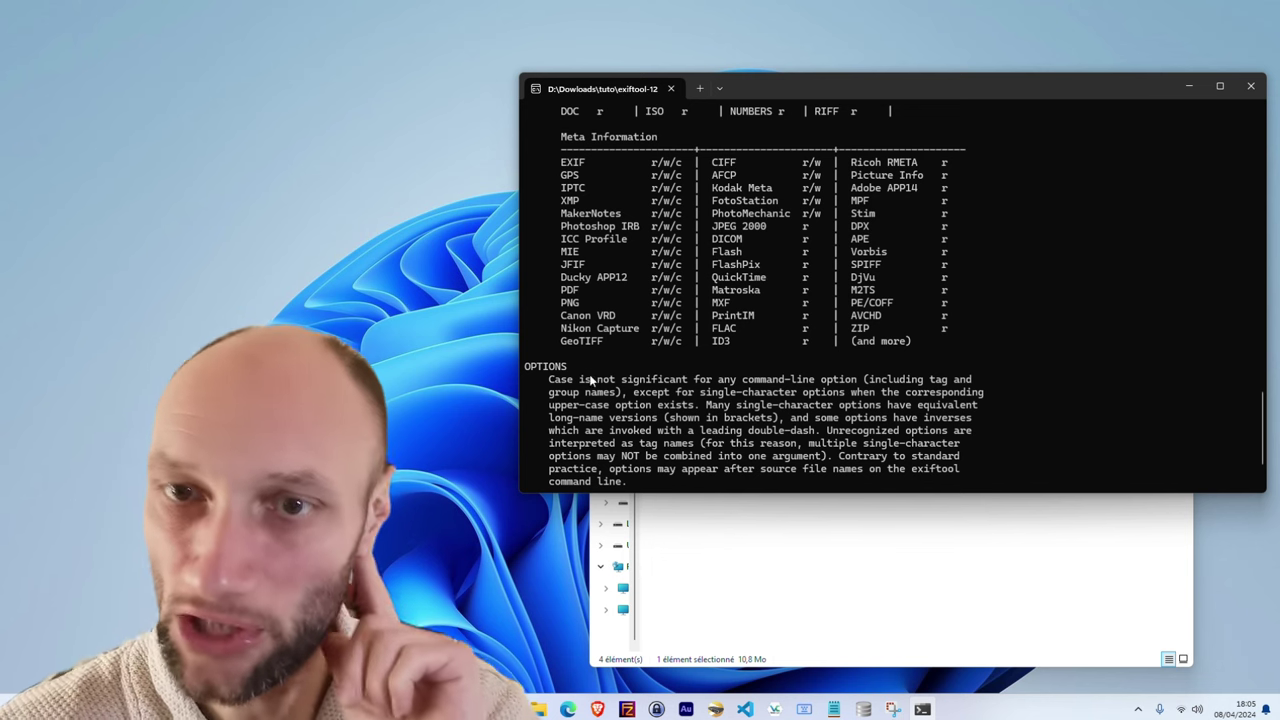
pyautogui.click(673, 89)
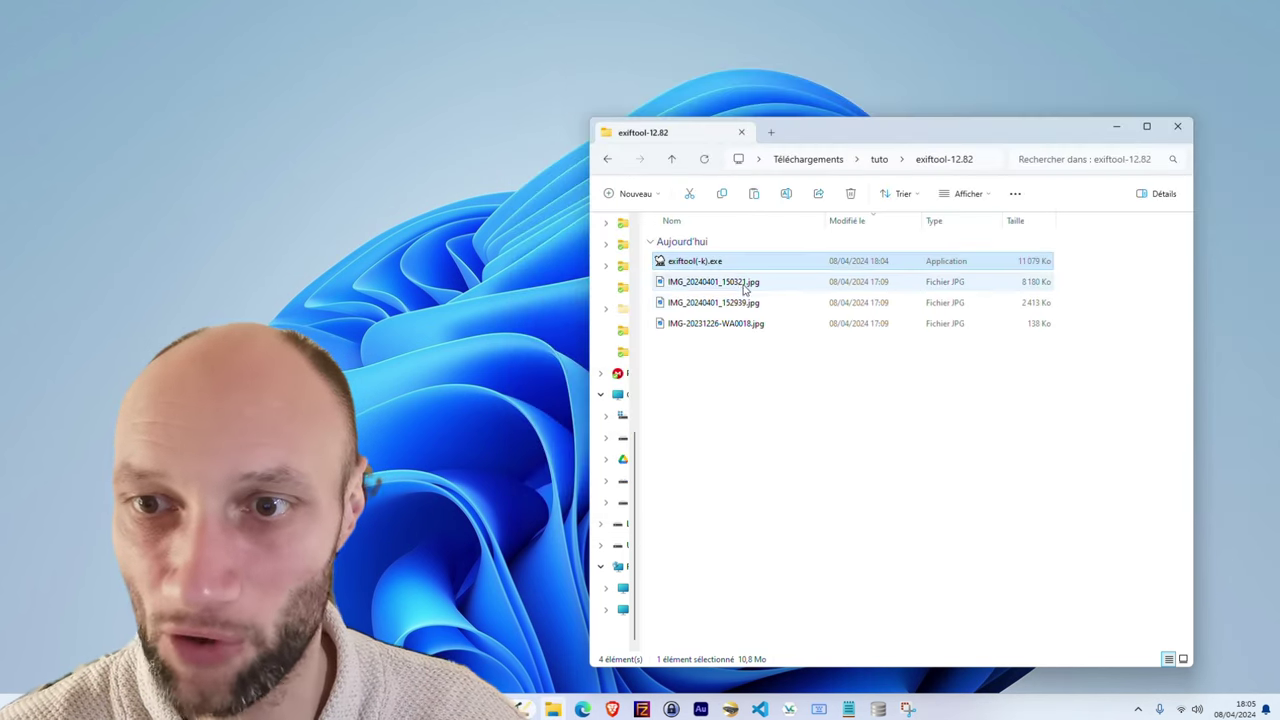
# Step: View IMG_20240401_150321.jpg in the photo viewer, then close the viewer
pyautogui.click(740, 285)
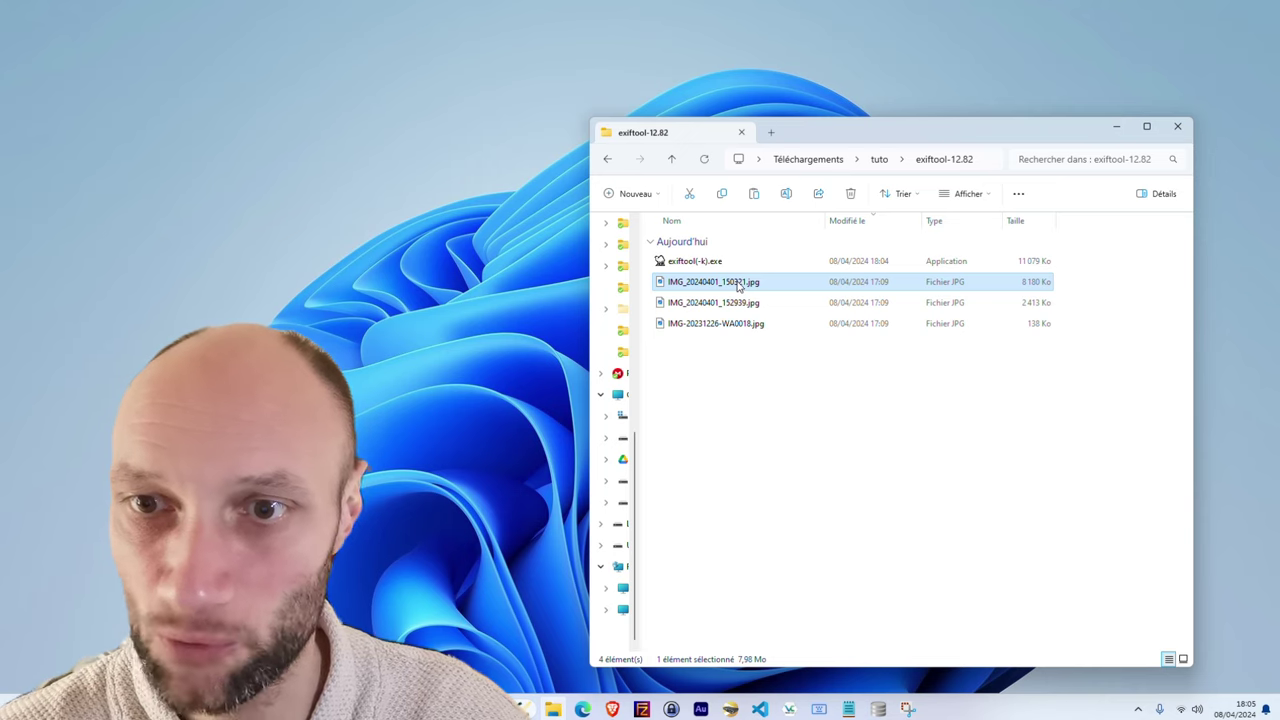
pyautogui.doubleClick(738, 284)
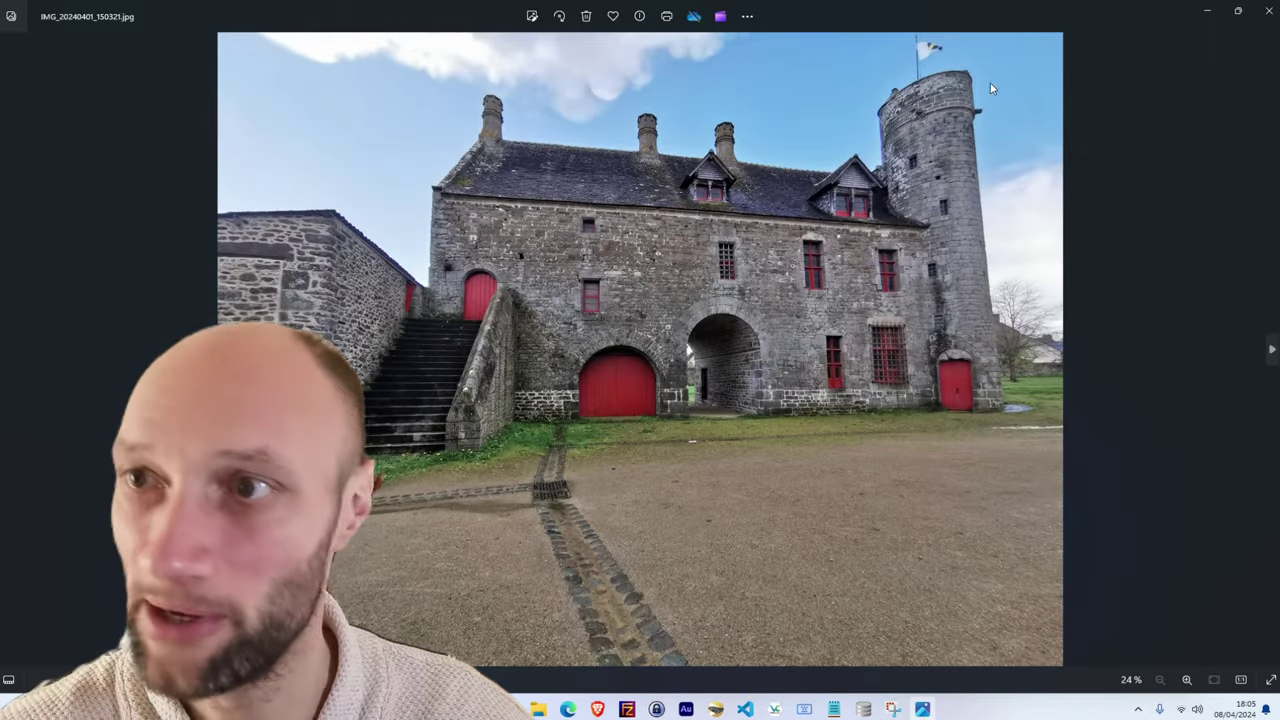
pyautogui.click(1268, 16)
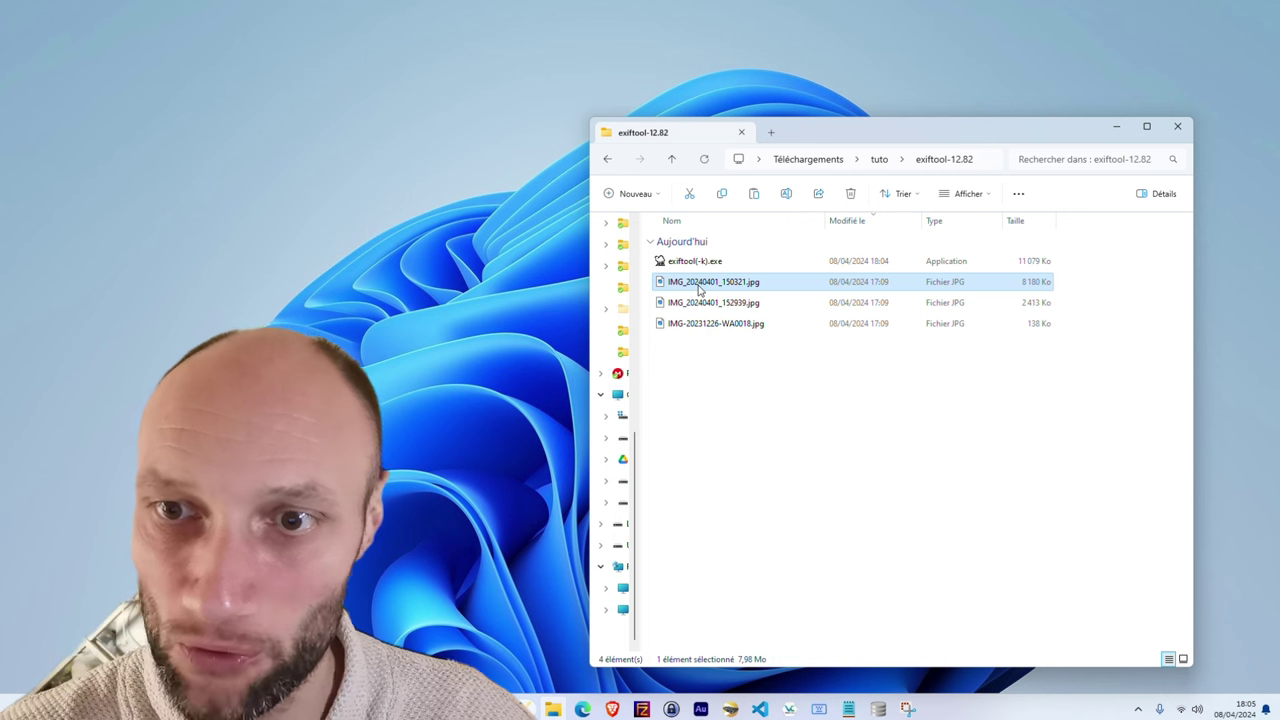
# Step: Run exiftool(-k).exe on IMG_20240401_150321.jpg and skim its metadata output from beginning to end
pyautogui.moveTo(699, 288)
pyautogui.mouseDown()
pyautogui.moveTo(725, 326)
pyautogui.moveTo(881, 413)
pyautogui.moveTo(797, 399)
pyautogui.moveTo(700, 266)
pyautogui.mouseUp()
pyautogui.moveTo(669, 156); pyautogui.dragTo(1069, 121)
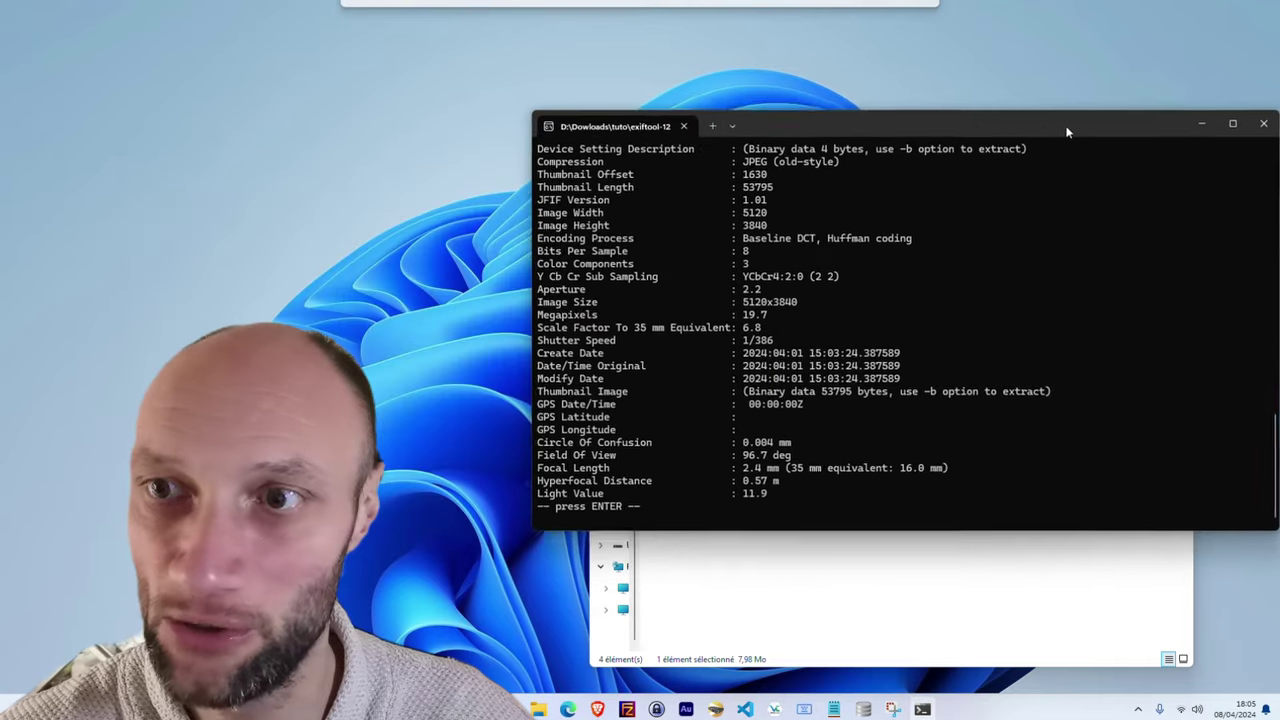
pyautogui.scroll(2, 740, 352)
pyautogui.scroll(20, 740, 352)
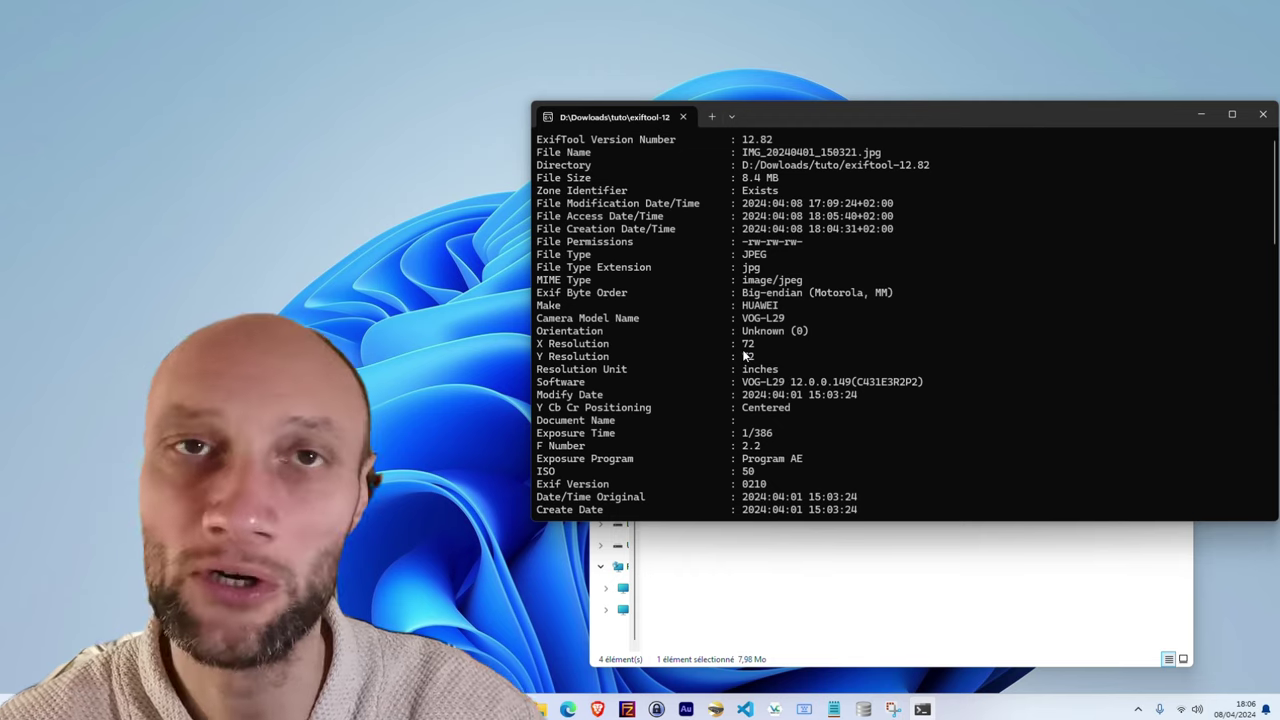
pyautogui.scroll(-20, 745, 356)
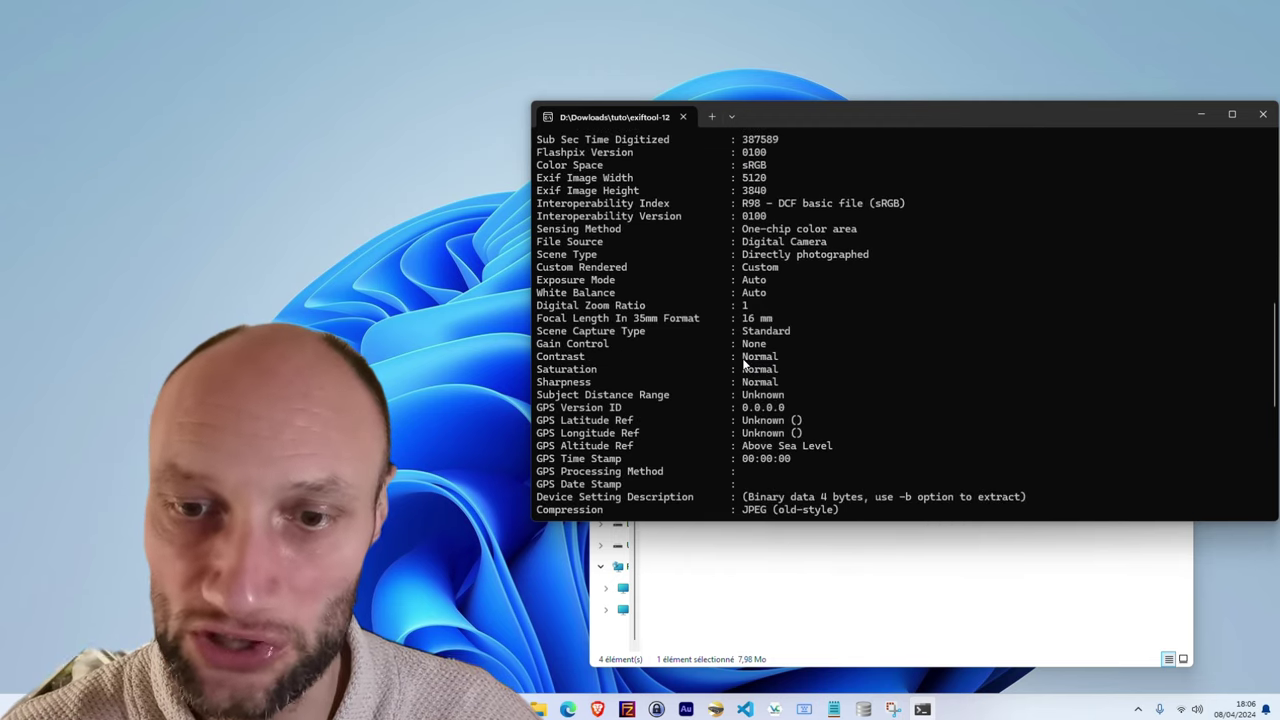
pyautogui.scroll(-5, 745, 369)
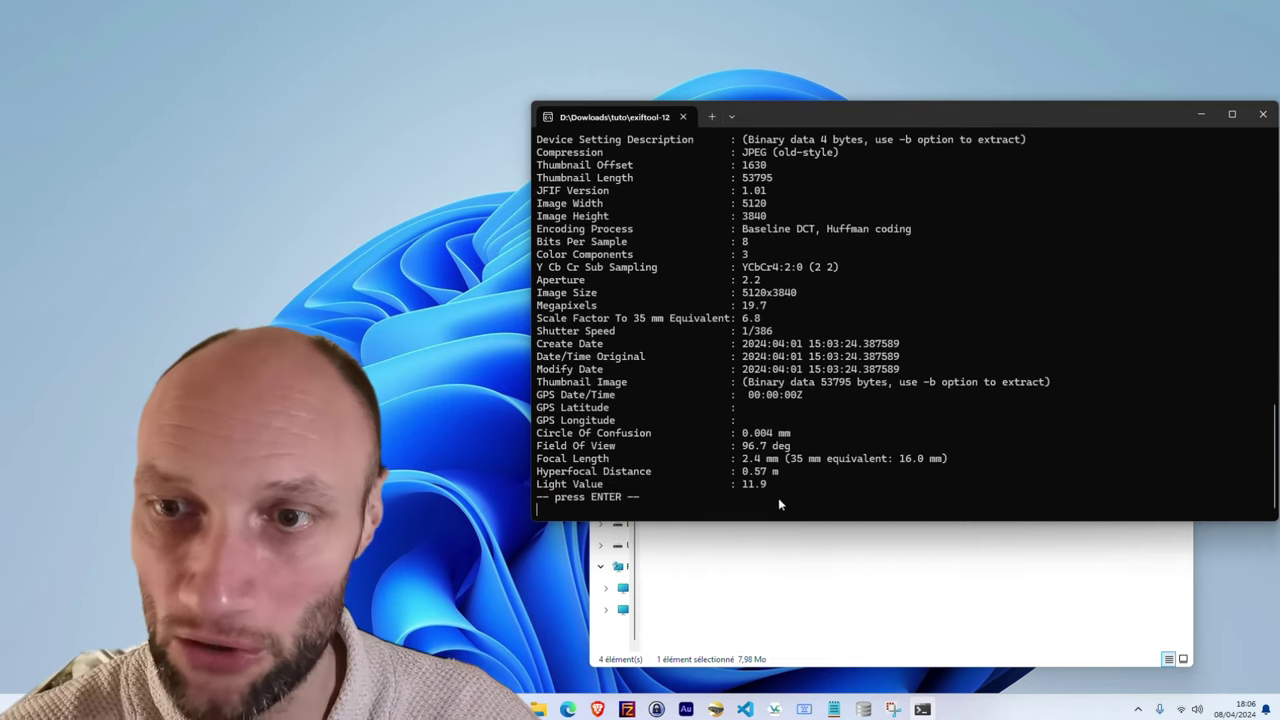
# Step: Examine the camera model, exposure time and GPS fields in the metadata output, then close the console
pyautogui.scroll(20, 777, 490)
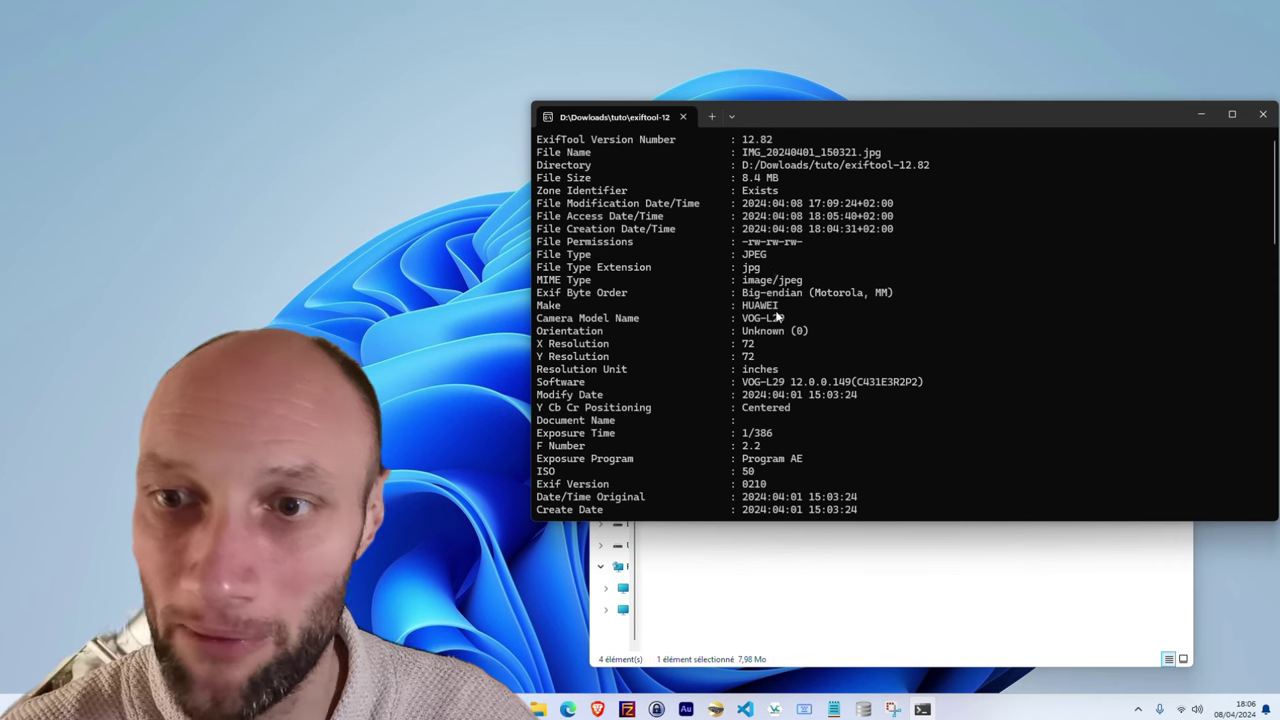
pyautogui.scroll(-1, 777, 316)
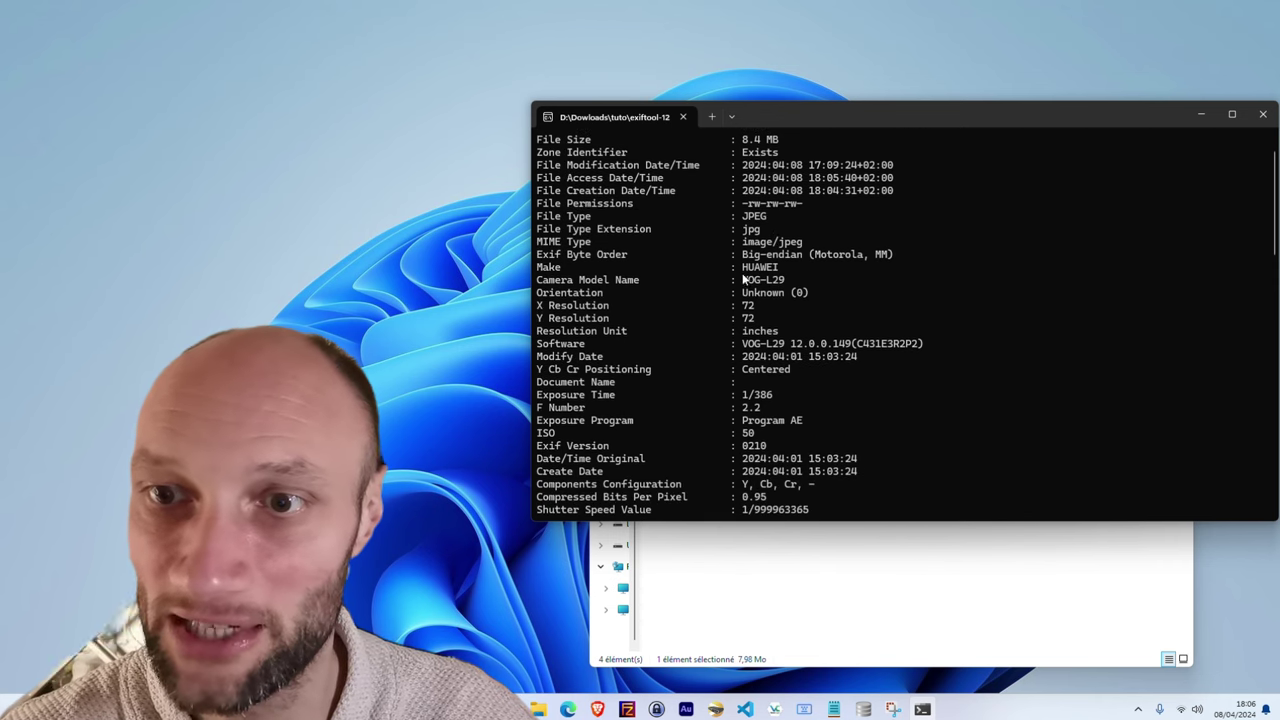
pyautogui.moveTo(744, 274); pyautogui.dragTo(800, 285)
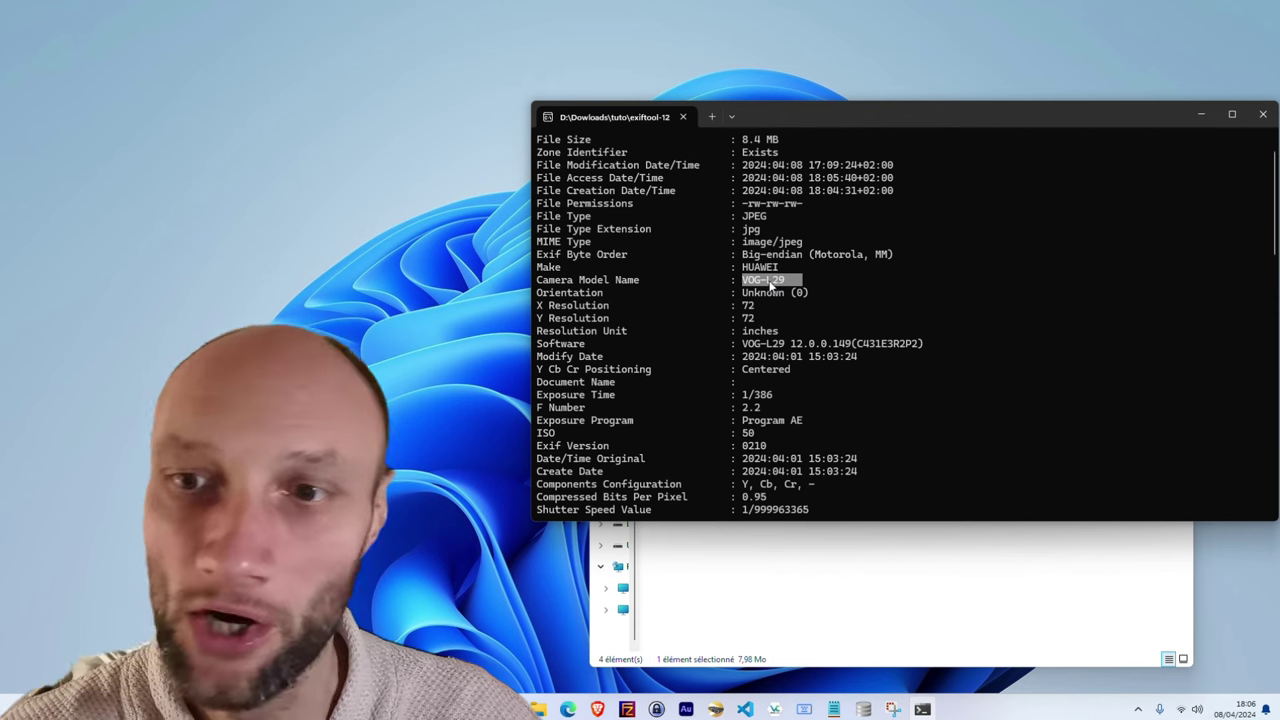
pyautogui.scroll(-2, 770, 286)
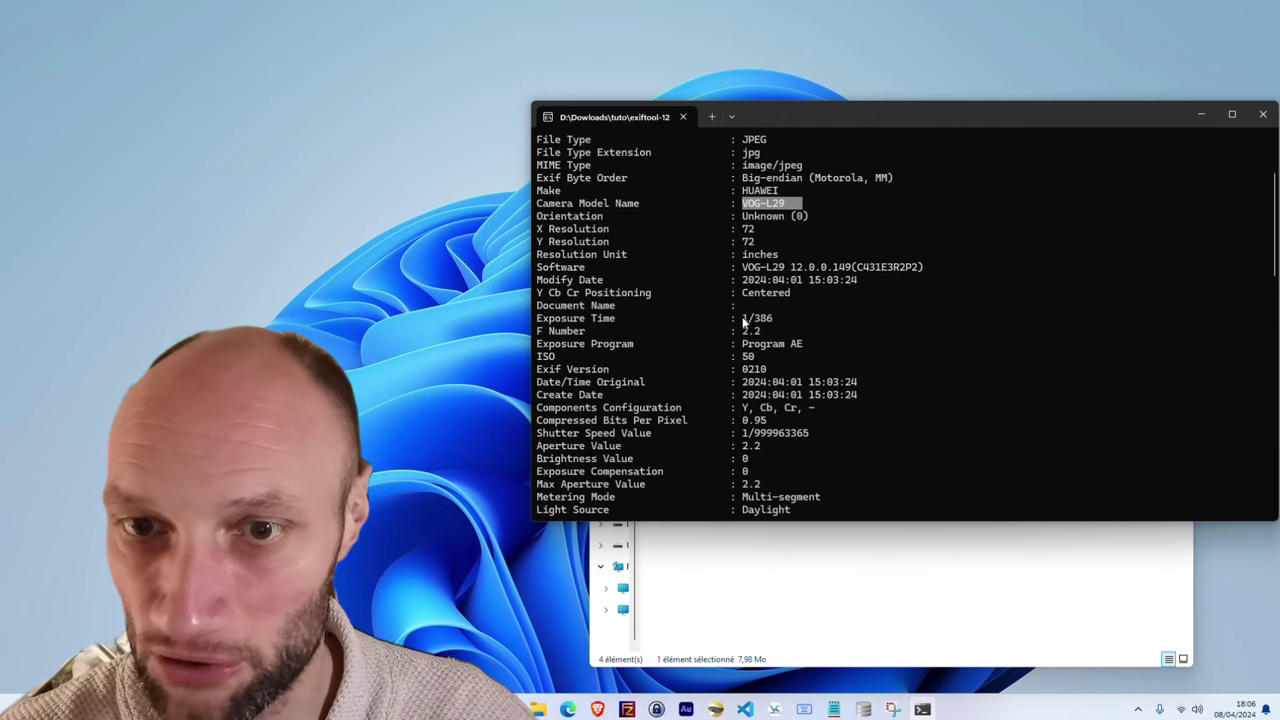
pyautogui.moveTo(741, 318); pyautogui.dragTo(773, 318)
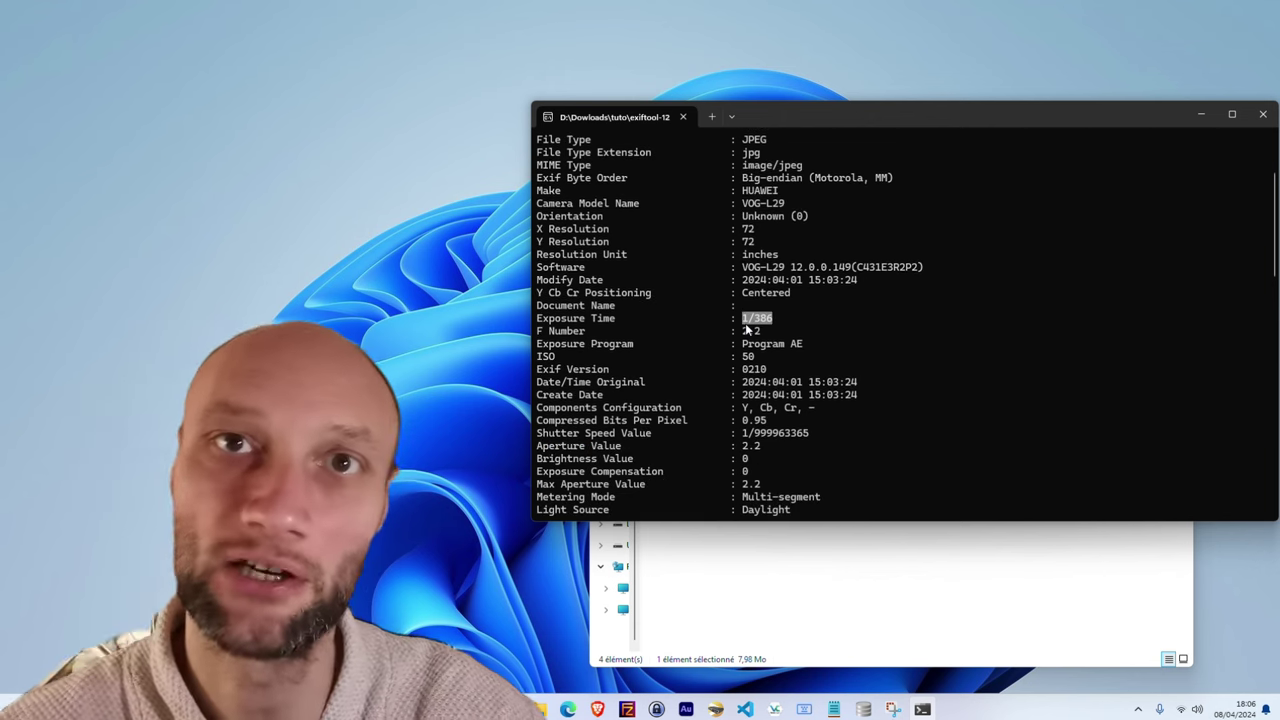
pyautogui.scroll(-2, 745, 328)
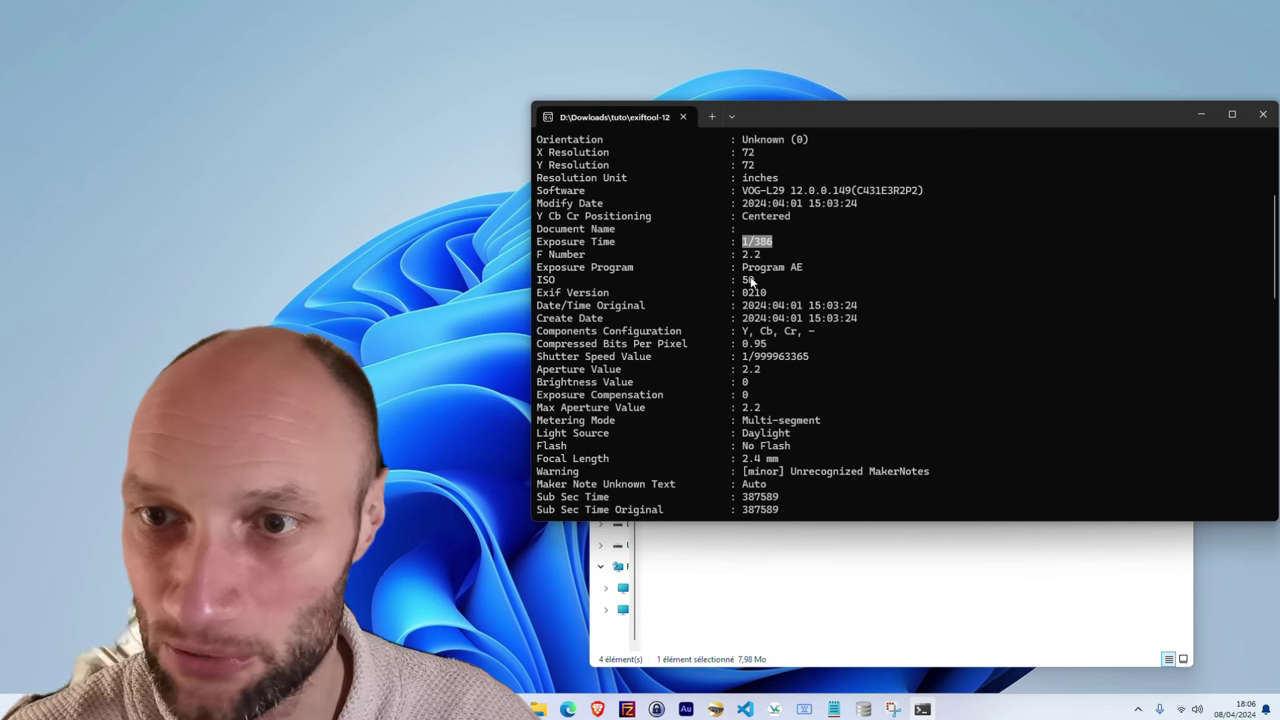
pyautogui.scroll(-12, 741, 330)
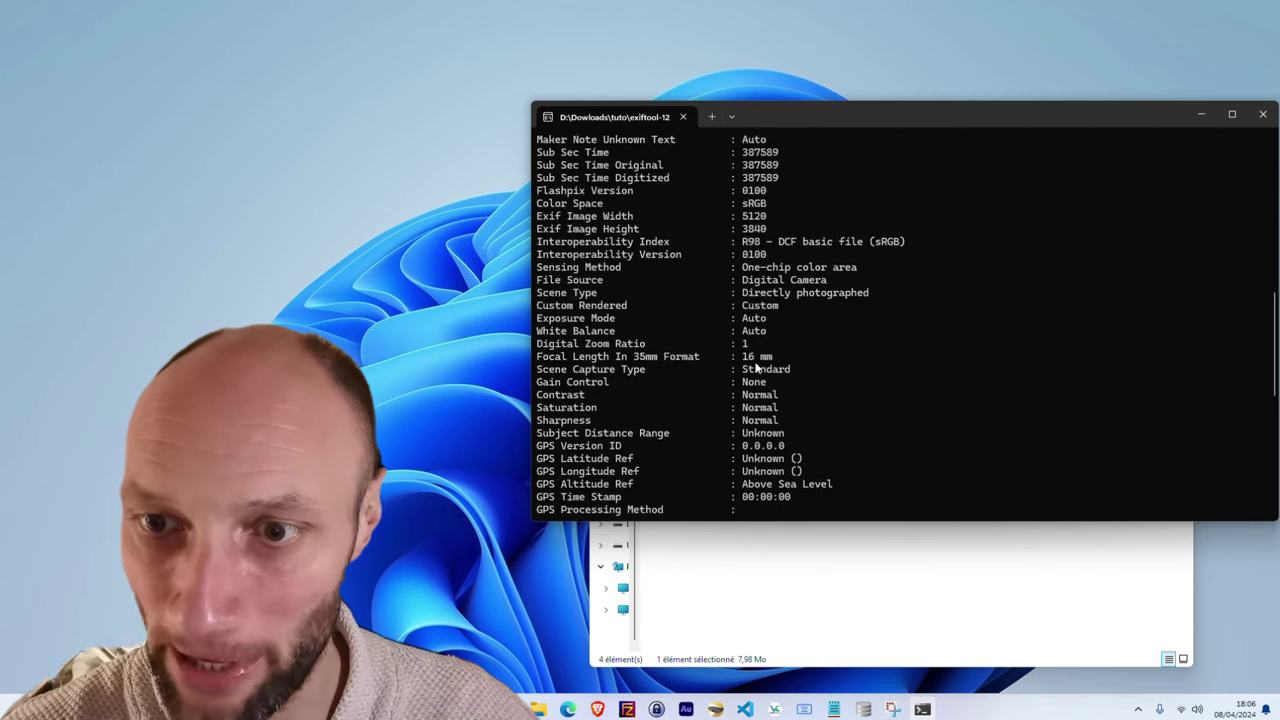
pyautogui.scroll(-1, 757, 369)
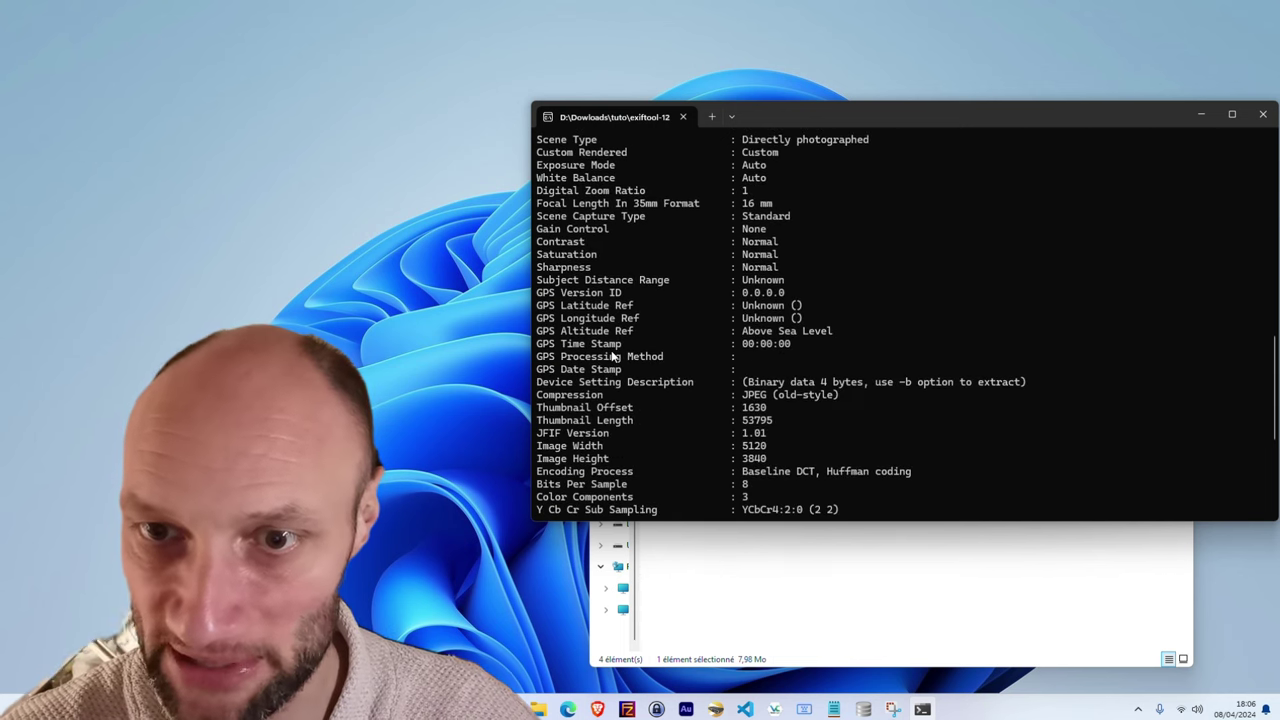
pyautogui.moveTo(620, 356); pyautogui.dragTo(777, 370)
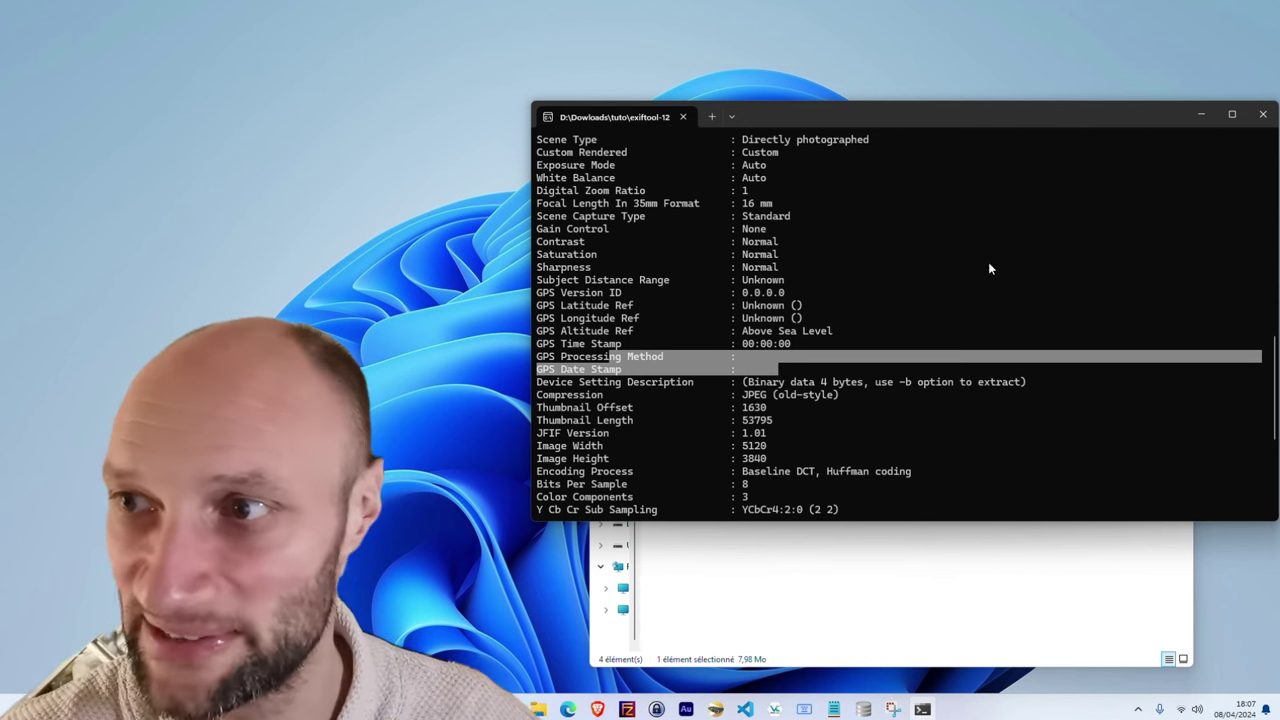
pyautogui.click(1263, 117)
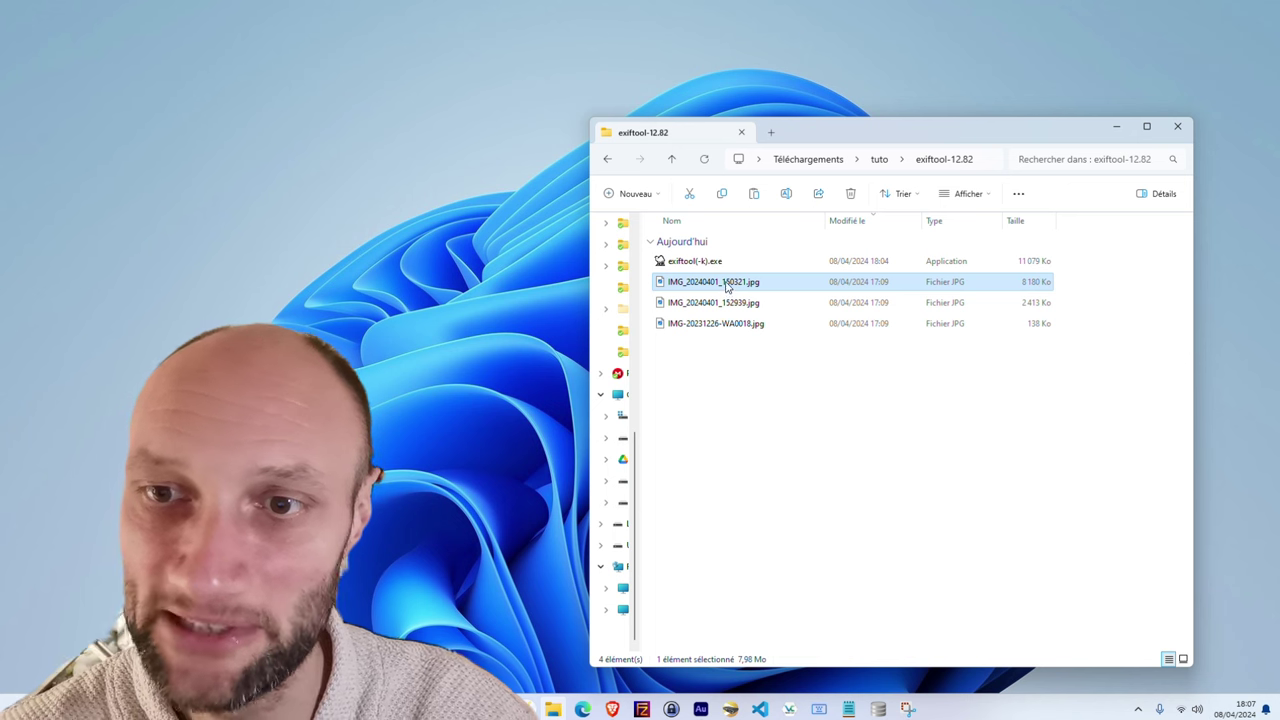
# Step: Open the detailed properties of IMG_20240401_150321.jpg and examine the image and camera information
pyautogui.rightClick(727, 287)
pyautogui.click(779, 463)
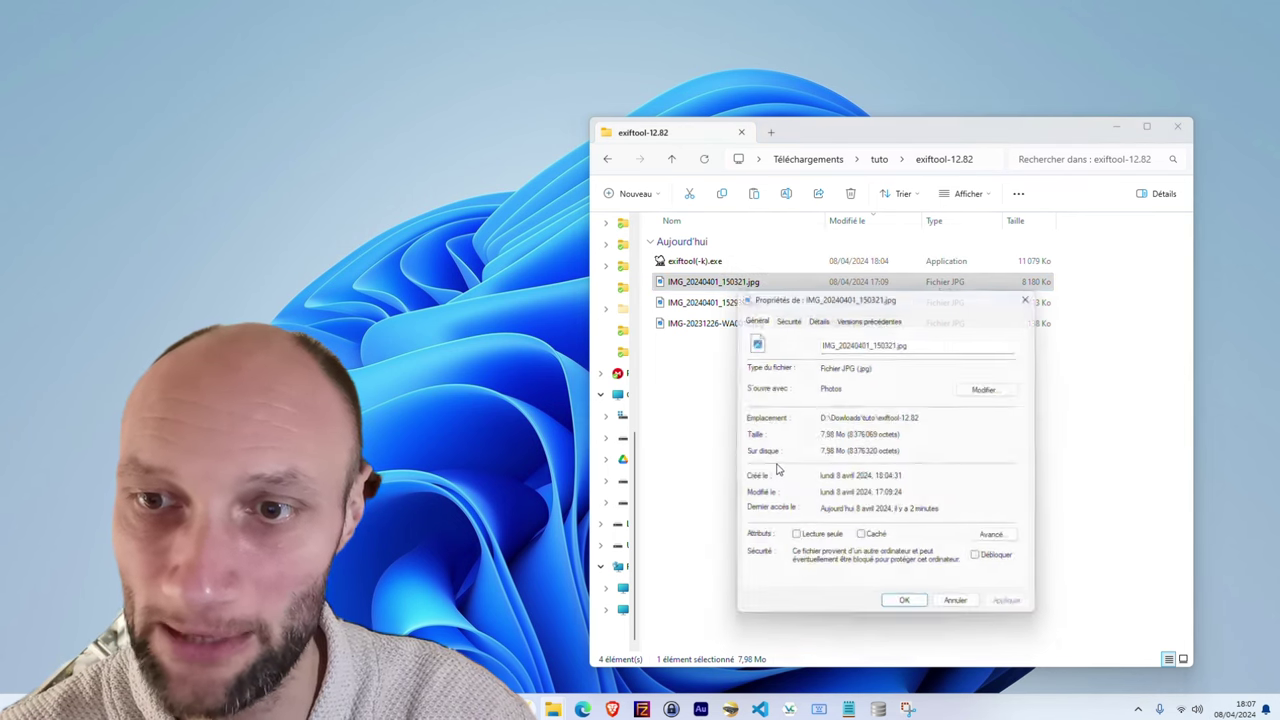
pyautogui.click(815, 315)
pyautogui.scroll(-3, 873, 460)
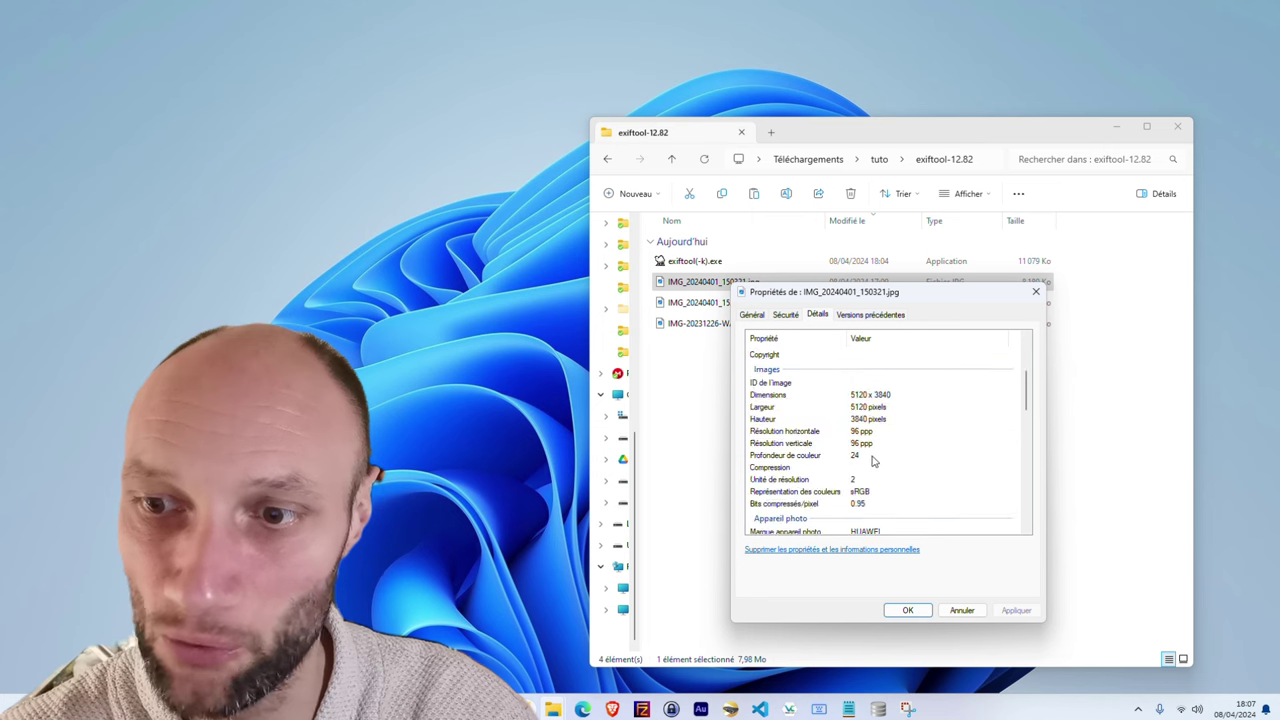
pyautogui.scroll(-6, 873, 460)
pyautogui.scroll(6, 873, 462)
pyautogui.scroll(-2, 874, 465)
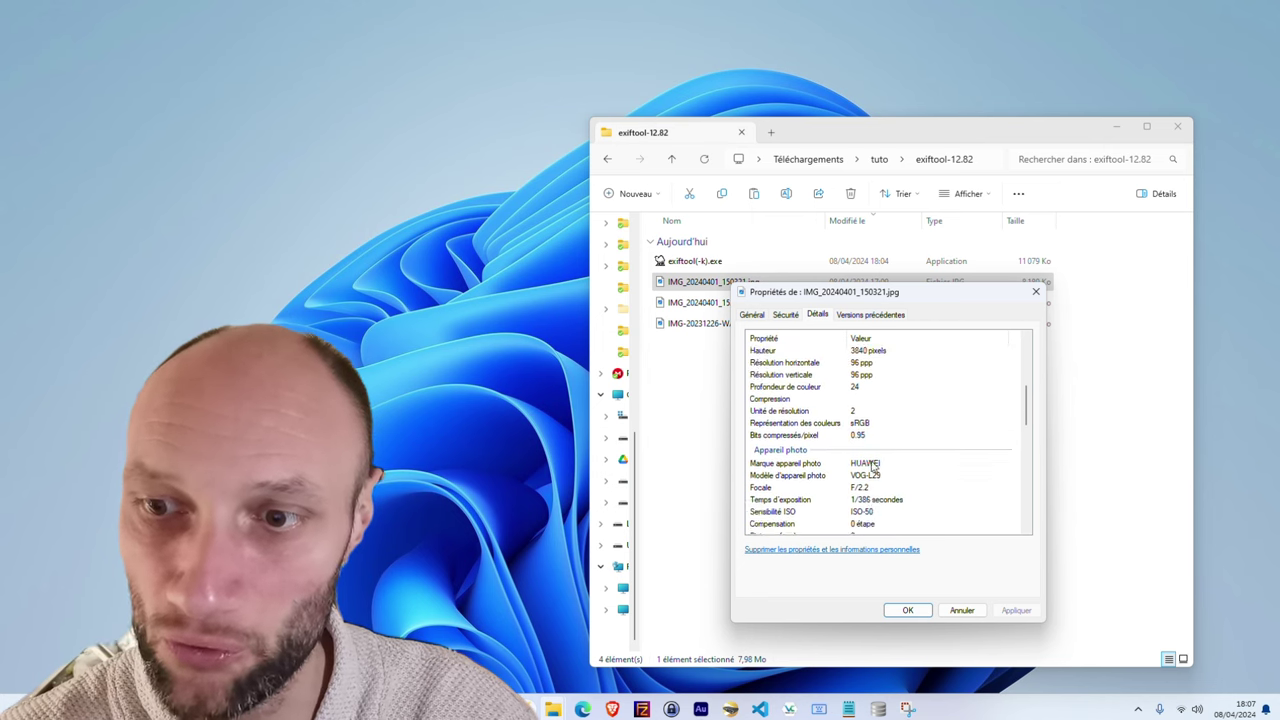
pyautogui.scroll(-1, 873, 465)
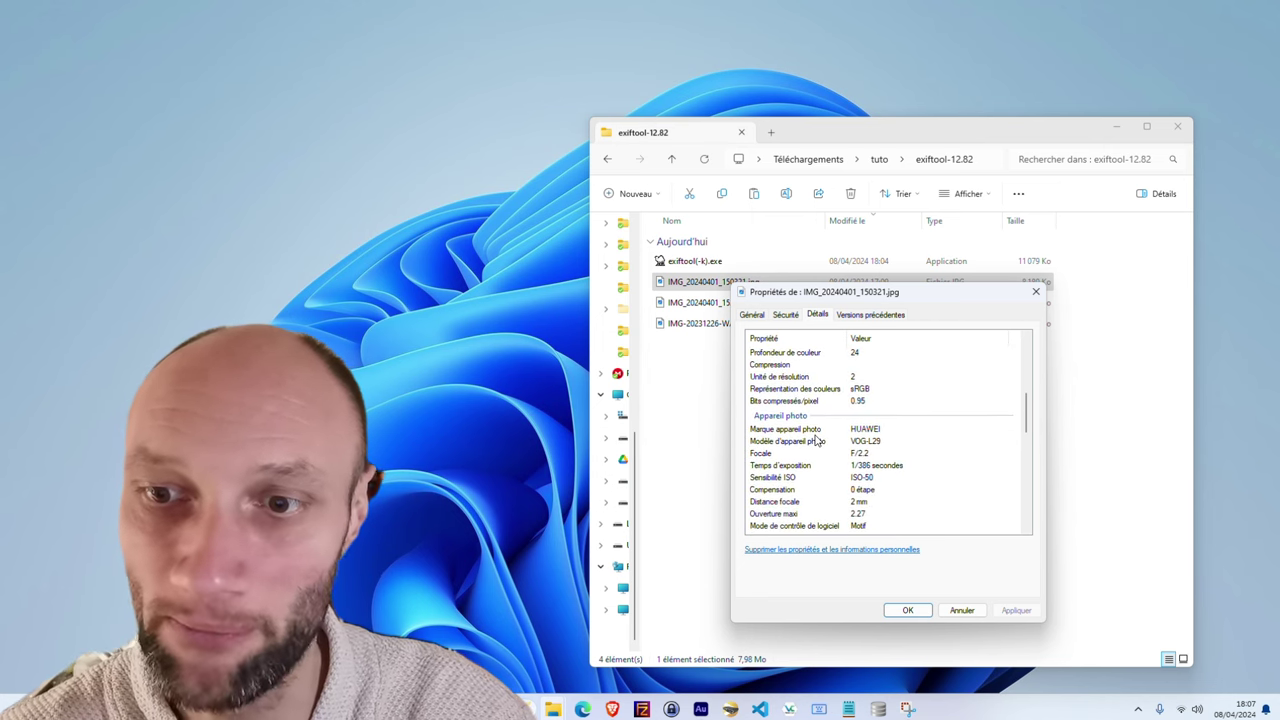
# Step: Try clearing the camera make and camera model values in the image's properties, then discard the edits
pyautogui.click(876, 432)
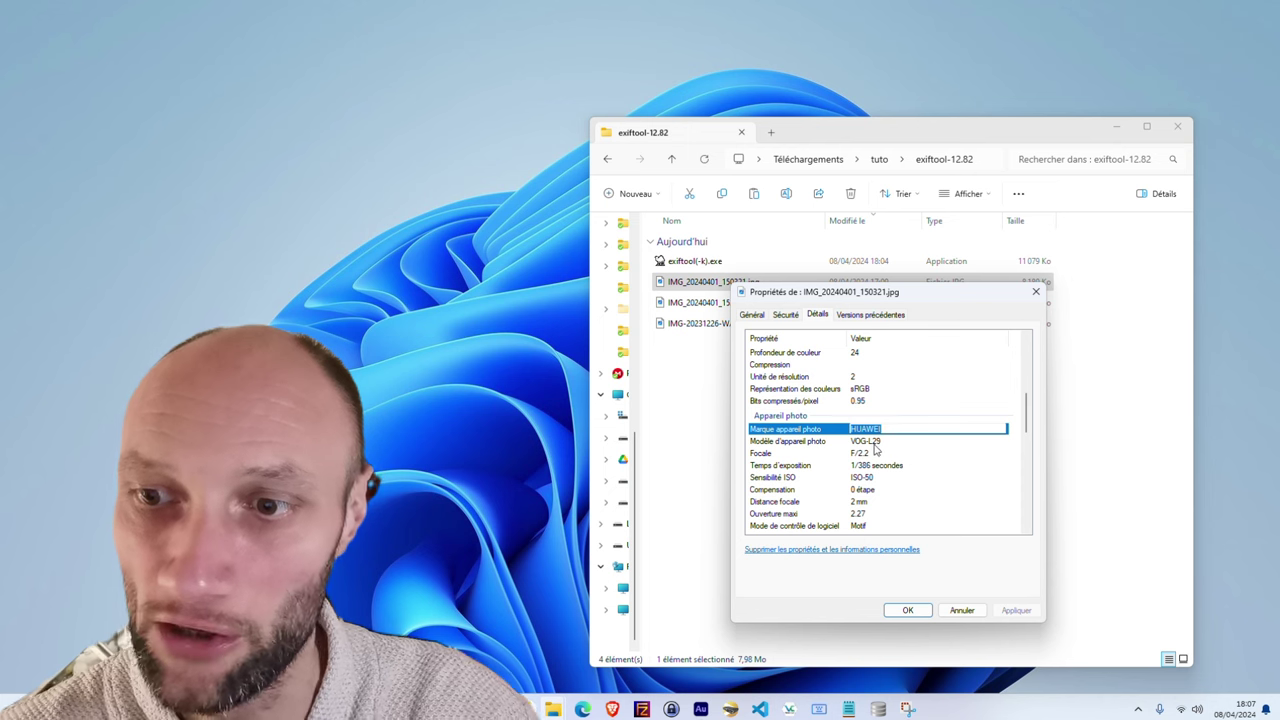
pyautogui.press('Delete')
pyautogui.click(879, 442)
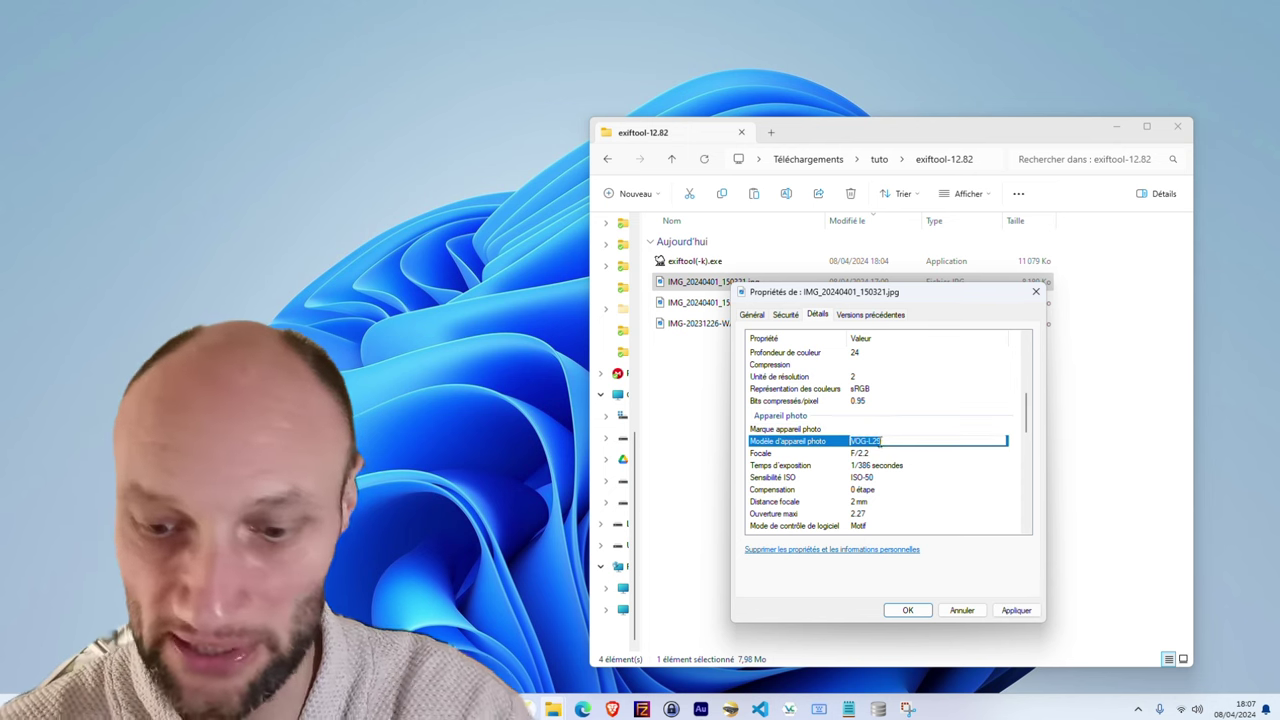
pyautogui.press('Delete')
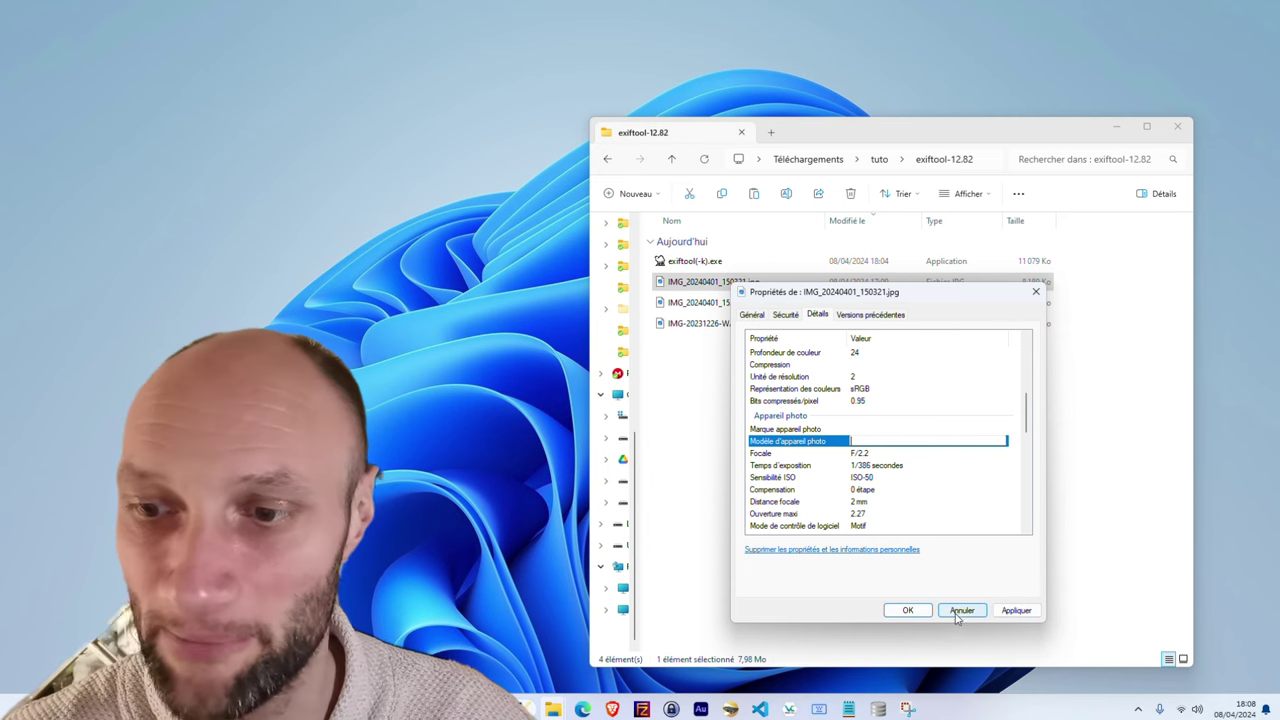
pyautogui.click(959, 612)
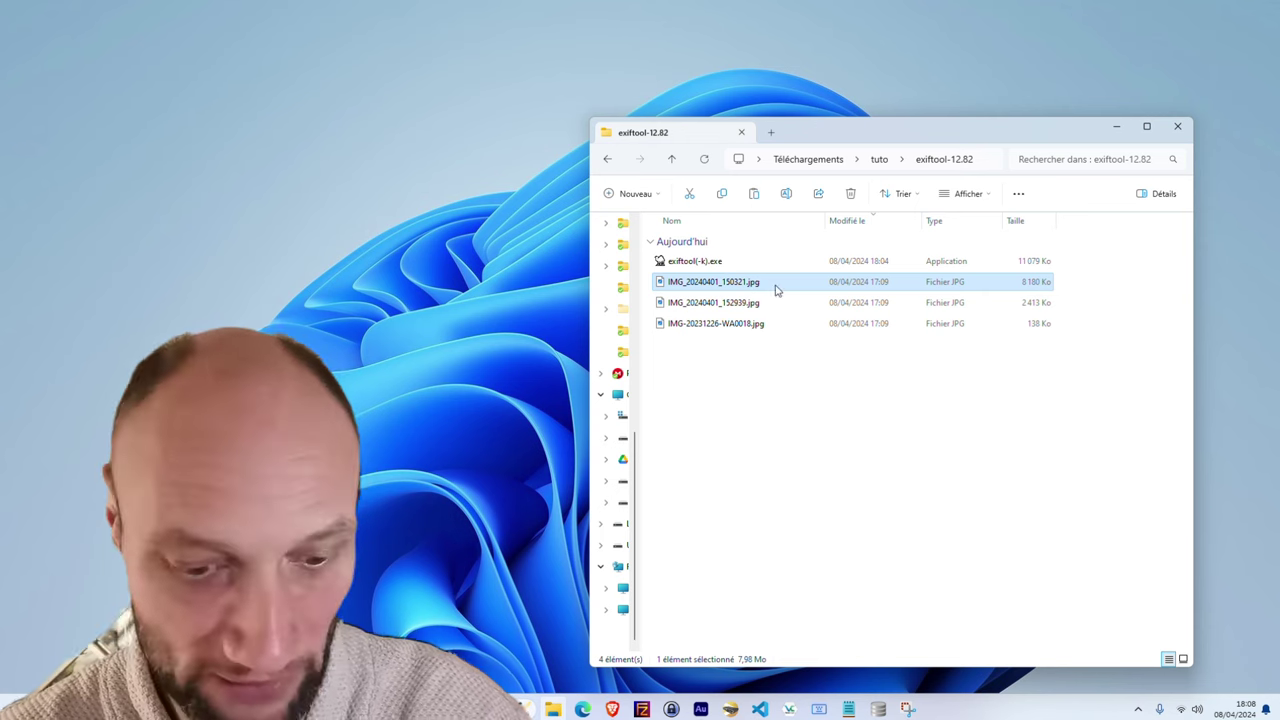
# Step: Duplicate IMG_20240401_150321.jpg in the exiftool-12.82 folder and open the copy's detailed properties
pyautogui.hotkey('ctrl', 'v')
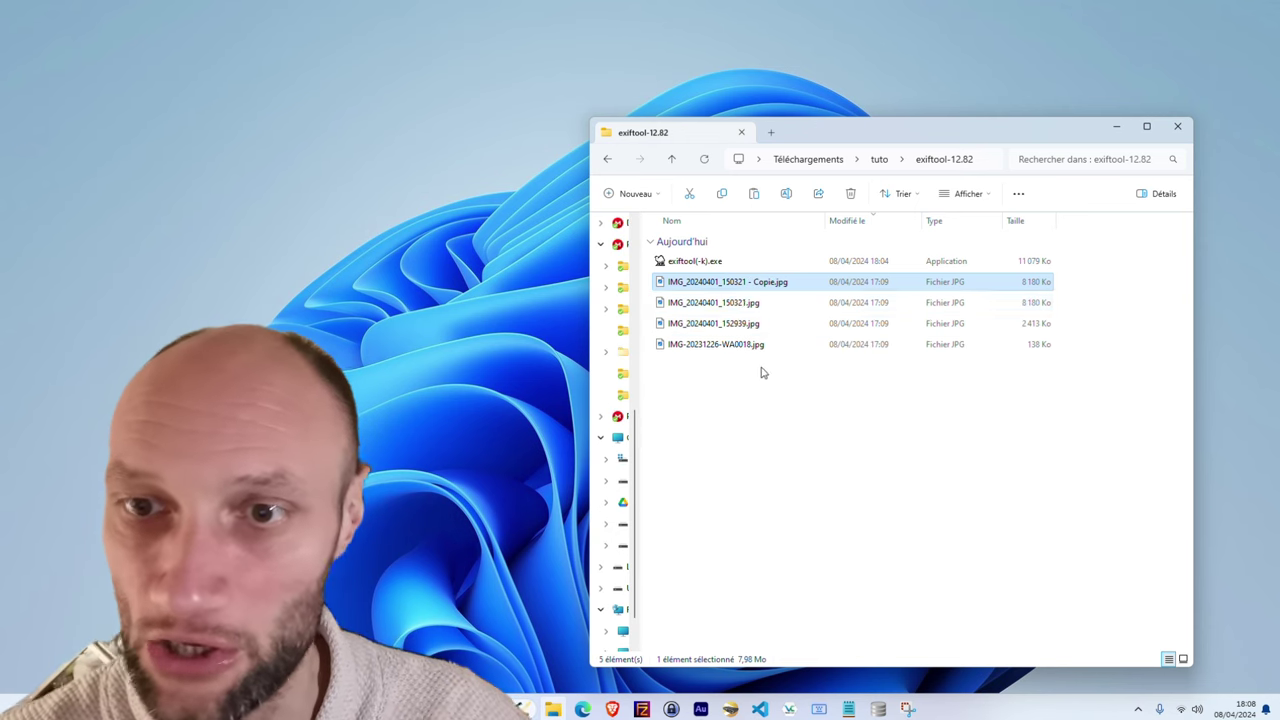
pyautogui.rightClick(761, 285)
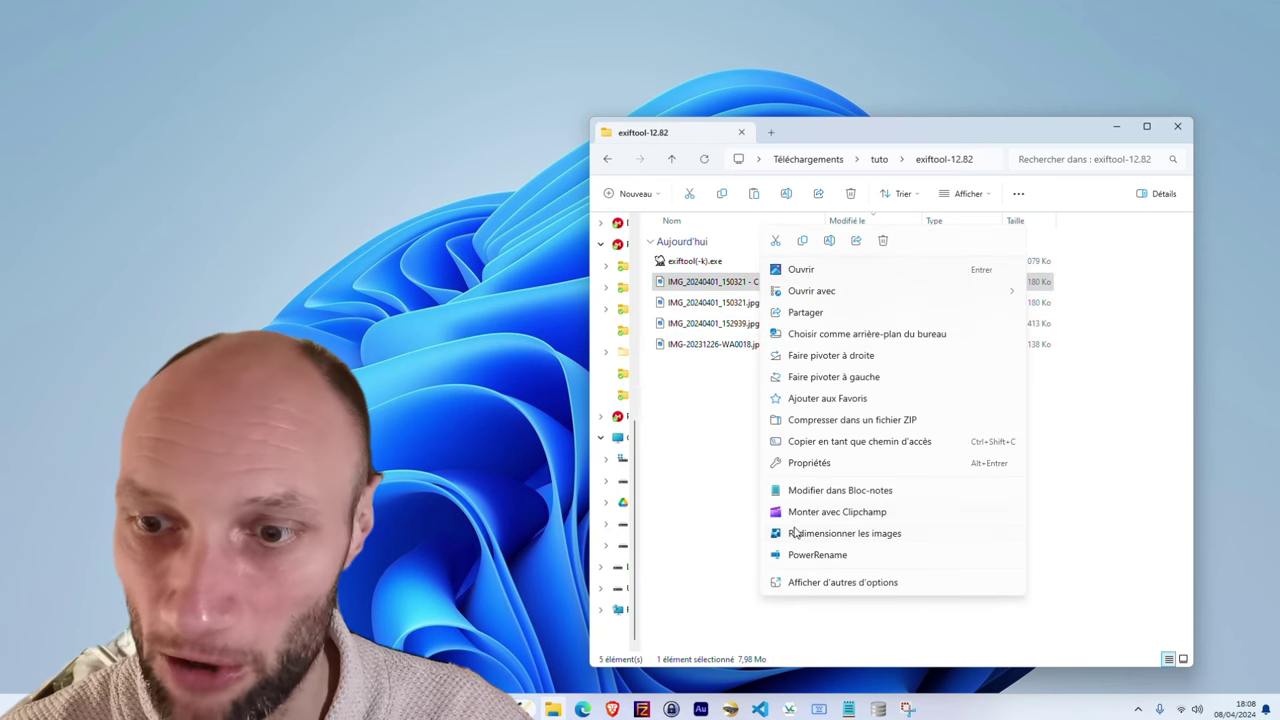
pyautogui.click(809, 463)
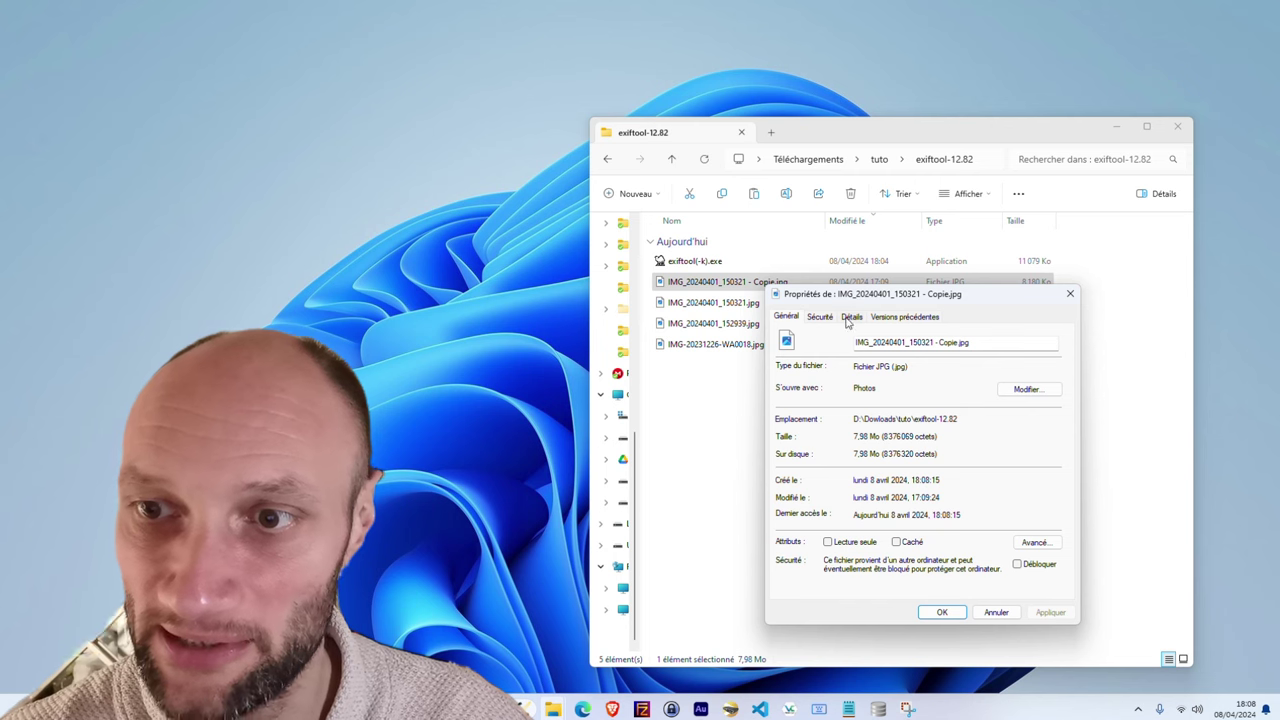
pyautogui.click(850, 316)
# Step: Check the camera properties of the copied photo and open the dialog for removing its properties and personal information
pyautogui.moveTo(880, 294); pyautogui.dragTo(915, 93)
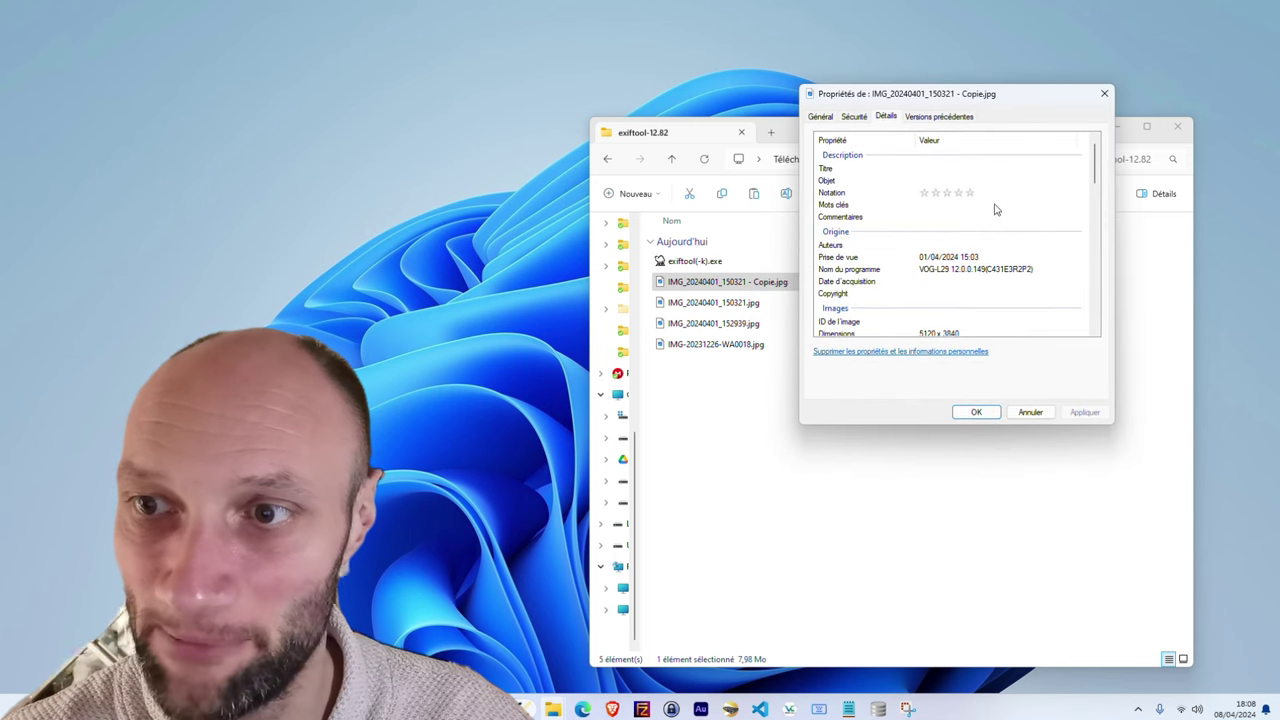
pyautogui.scroll(-5, 949, 288)
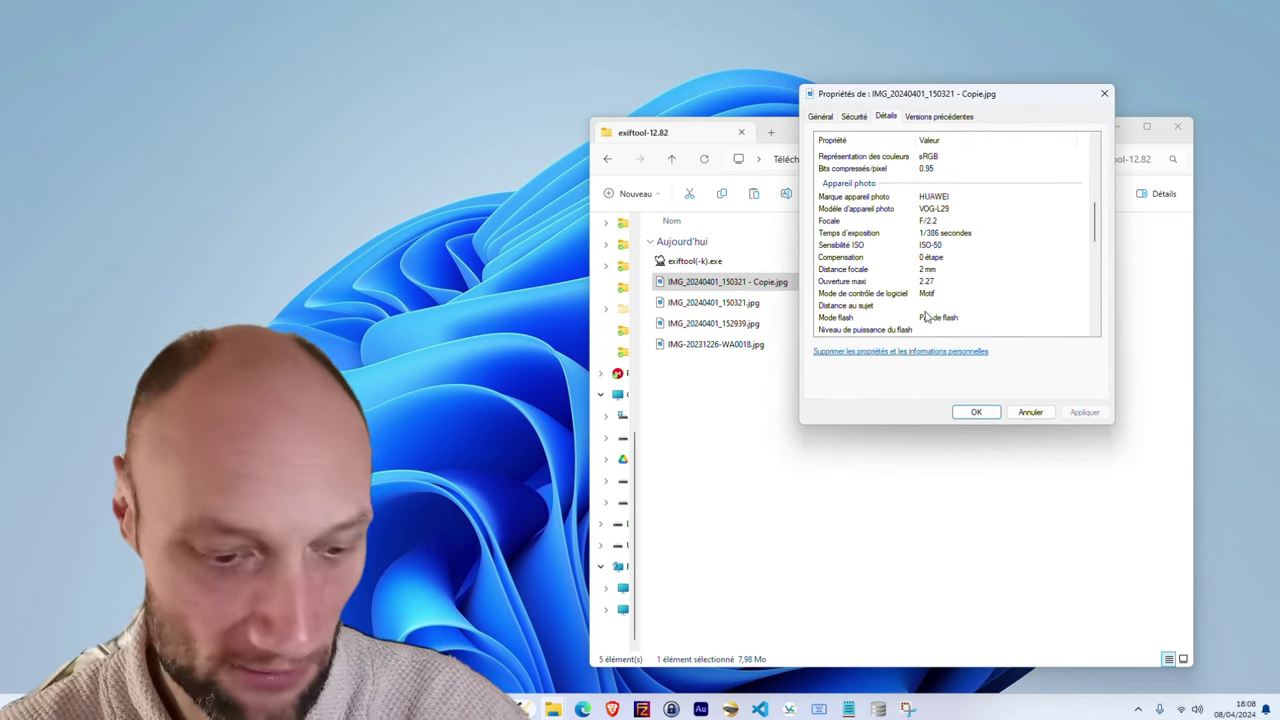
pyautogui.click(845, 355)
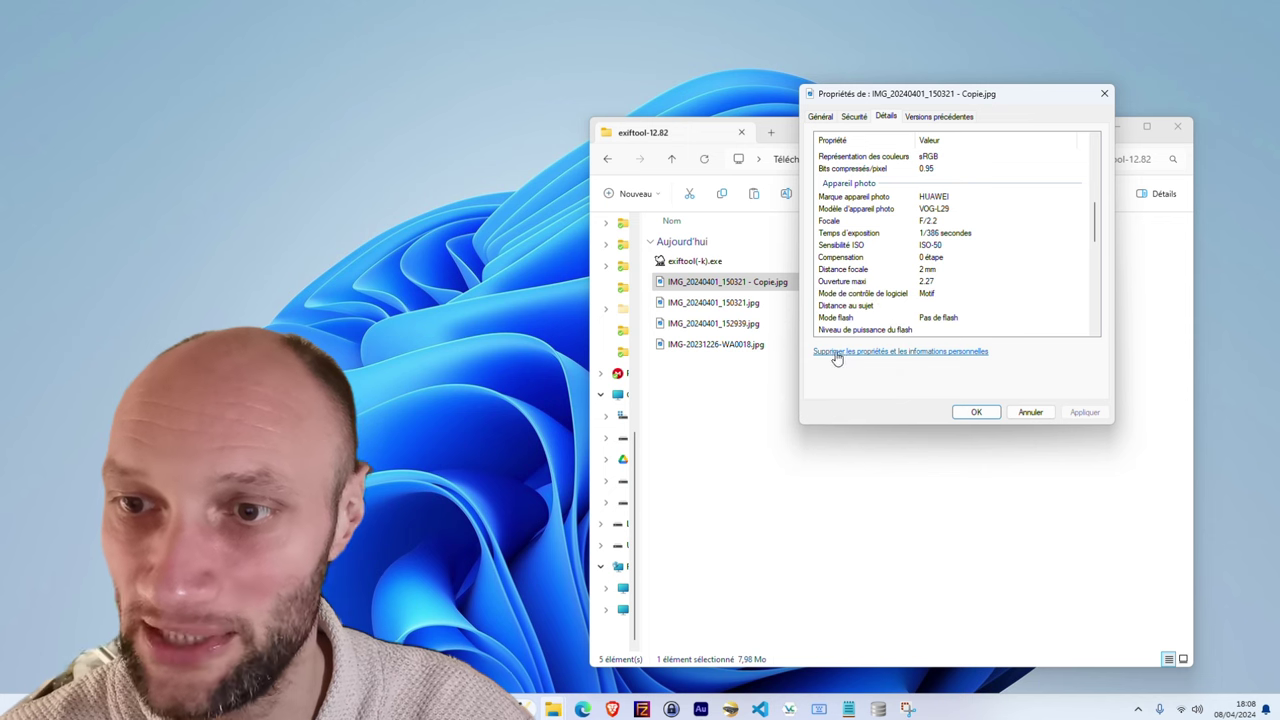
pyautogui.click(925, 355)
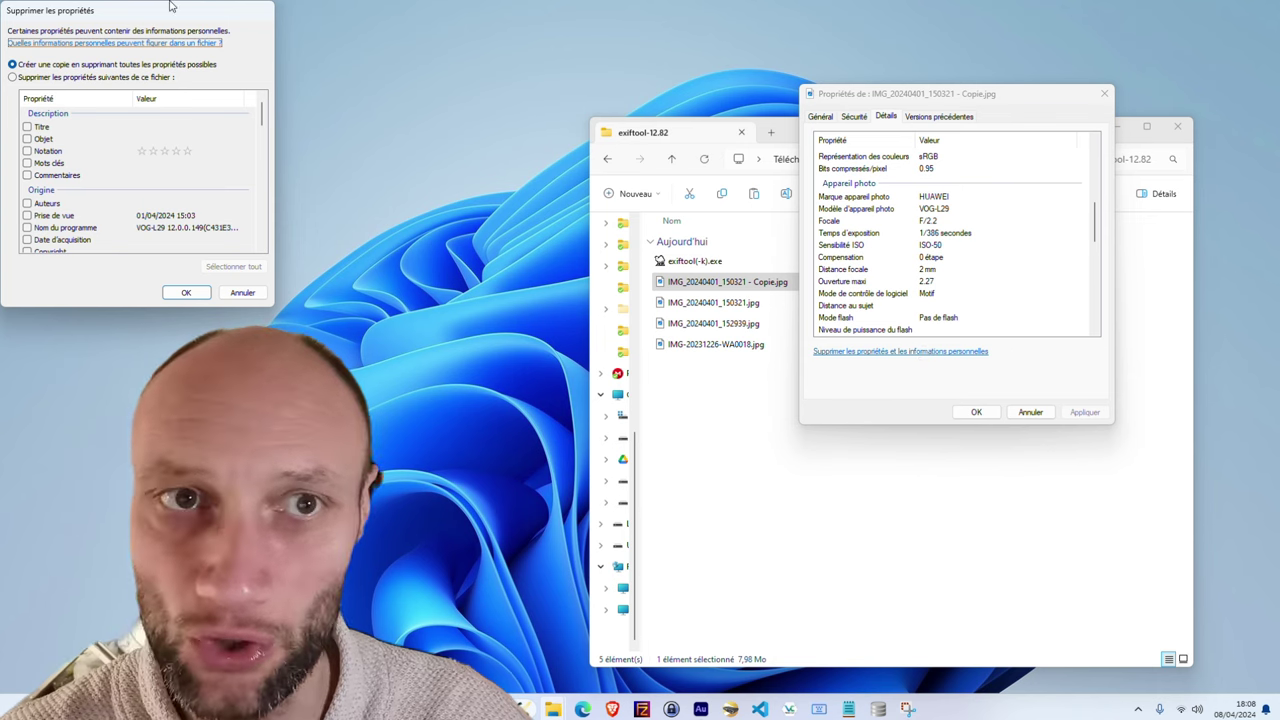
pyautogui.moveTo(165, 17); pyautogui.dragTo(913, 166)
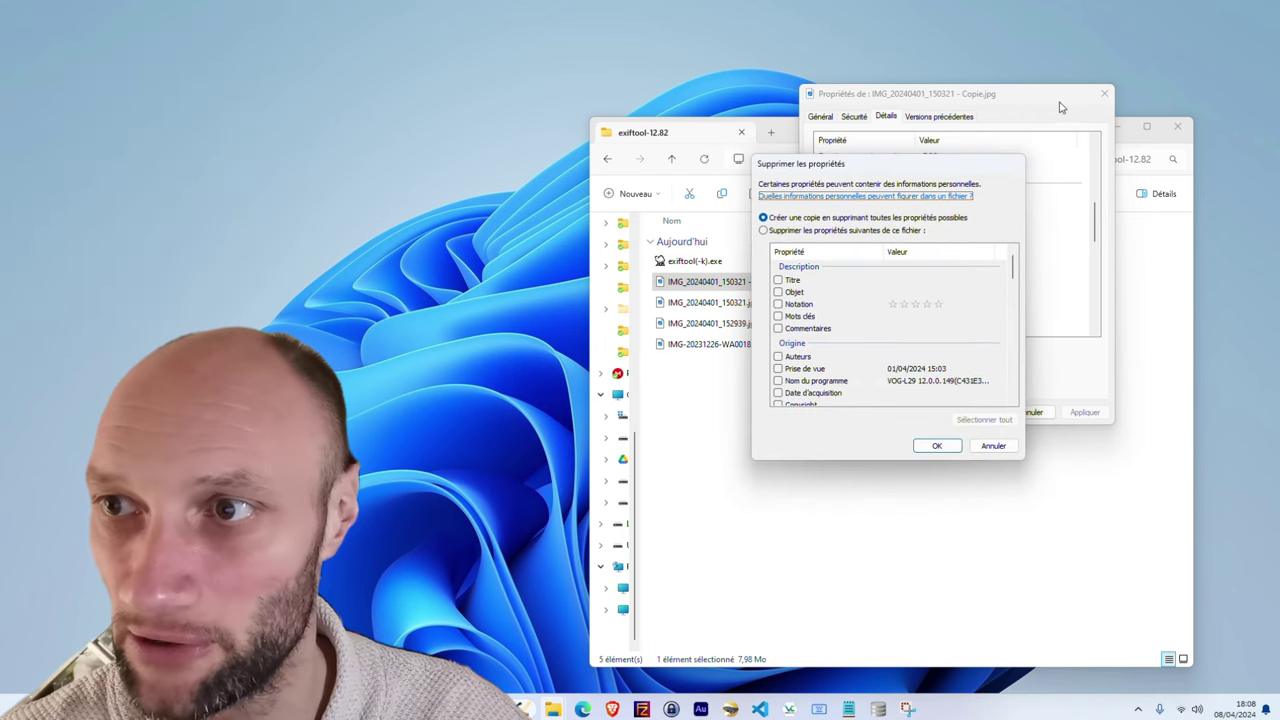
# Step: Arrange the copy's properties window beside the property removal dialog and minimize the exiftool-12.82 folder window
pyautogui.moveTo(1058, 103); pyautogui.dragTo(1279, 110)
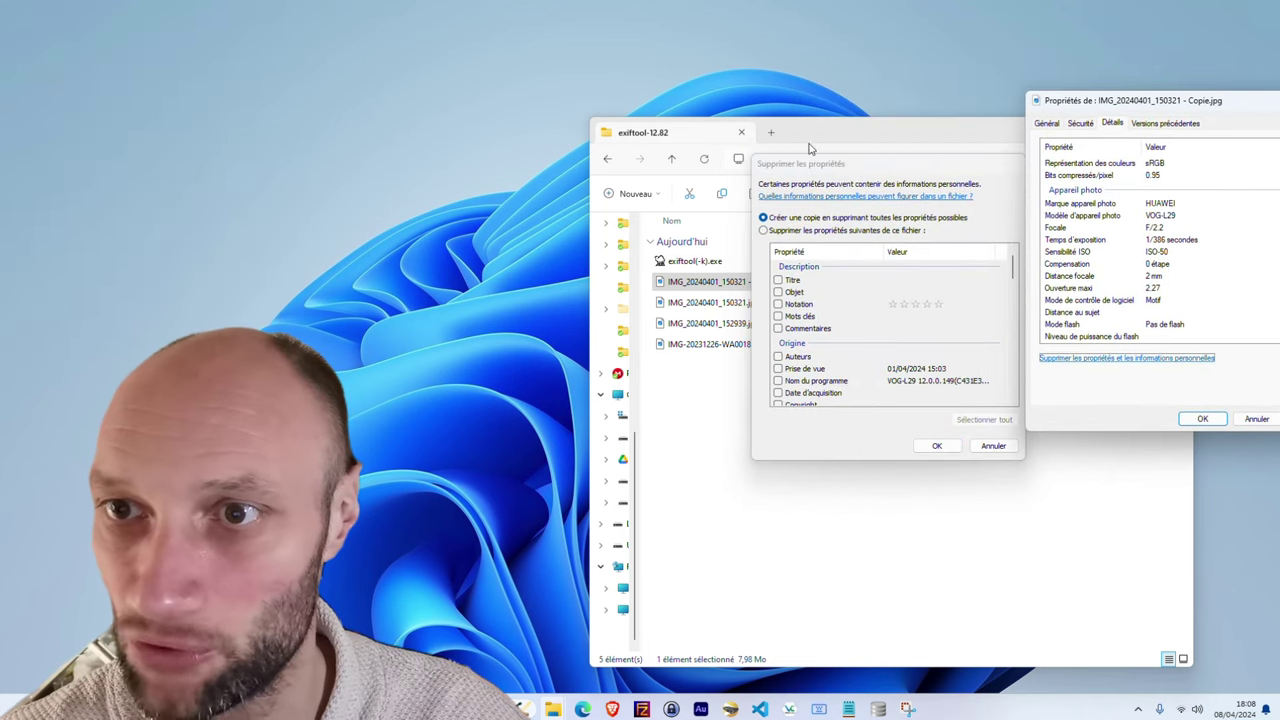
pyautogui.click(838, 118)
pyautogui.click(1116, 126)
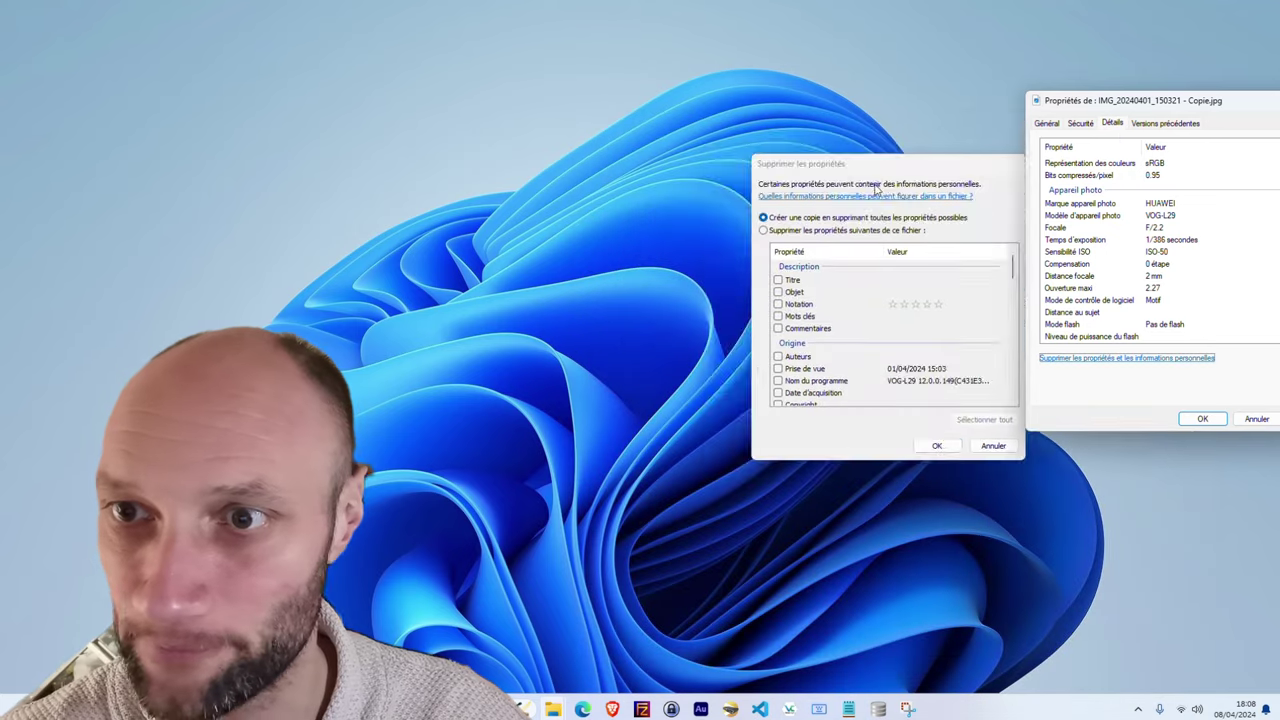
pyautogui.click(827, 157)
pyautogui.moveTo(827, 157); pyautogui.dragTo(801, 121)
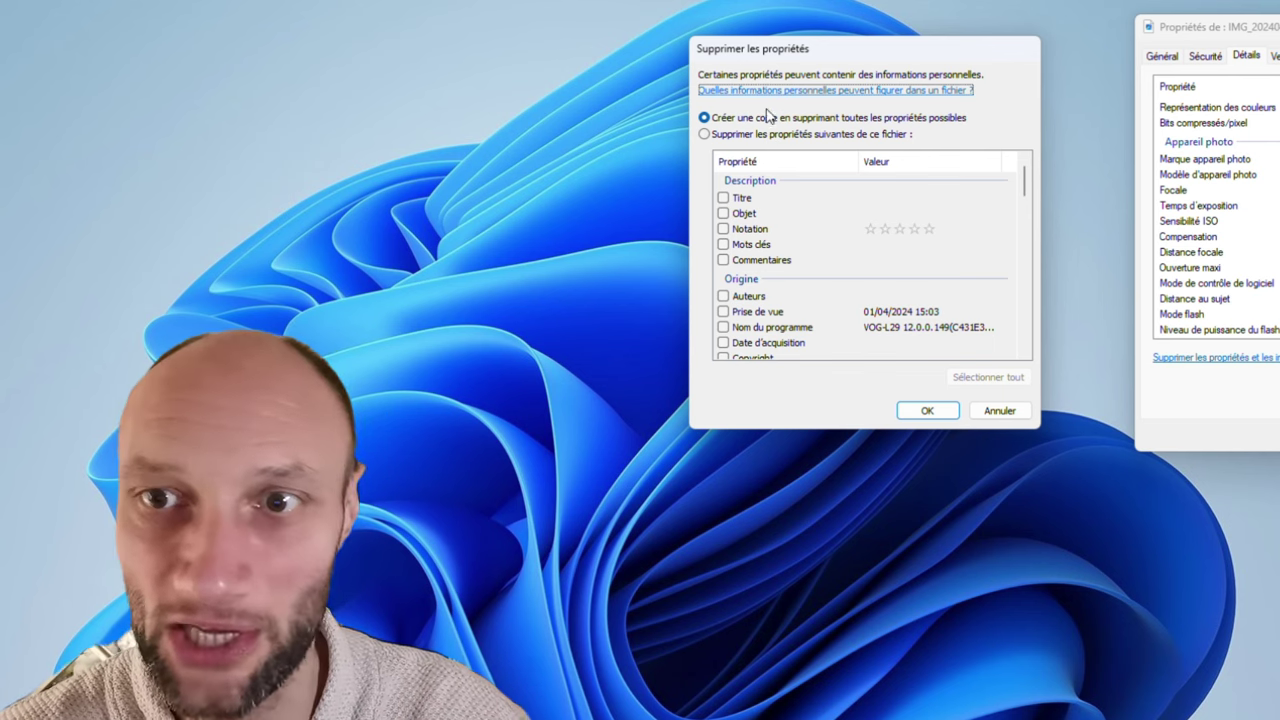
# Step: Choose "Supprimer les propriétés suivantes de ce fichier" and review the listed properties down to the camera section
pyautogui.click(714, 135)
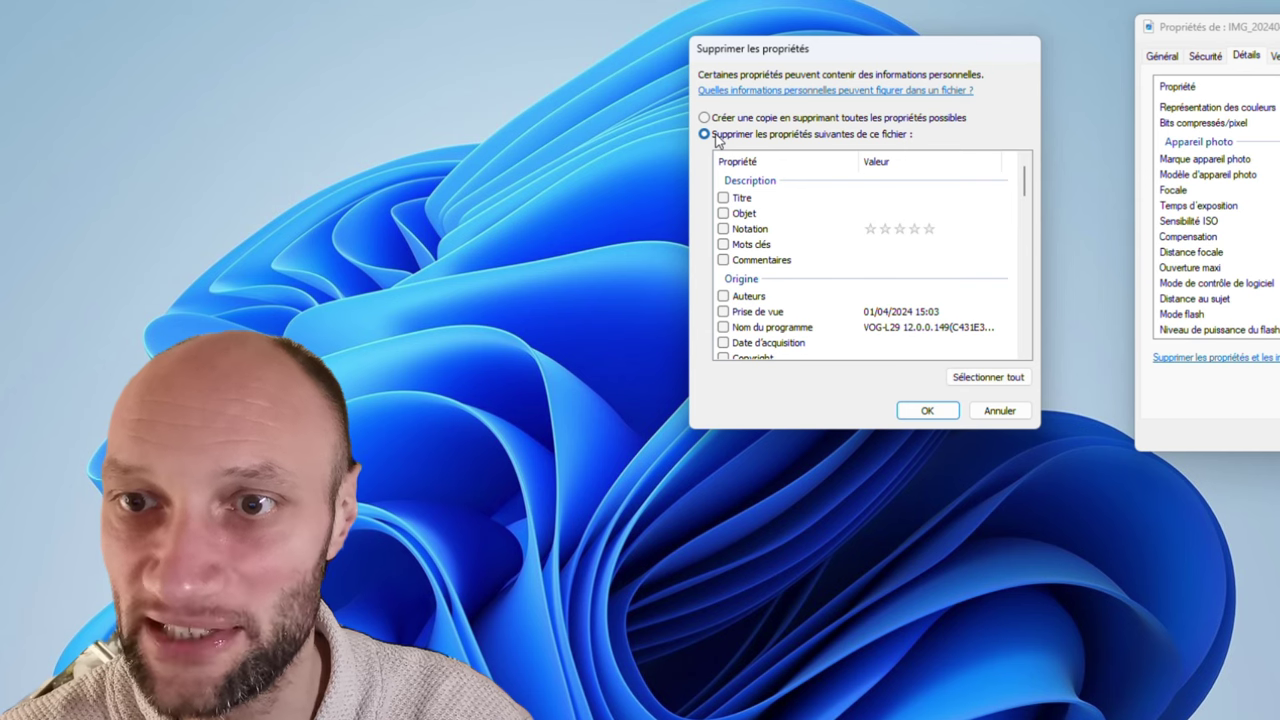
pyautogui.scroll(-4, 757, 251)
pyautogui.scroll(2, 766, 250)
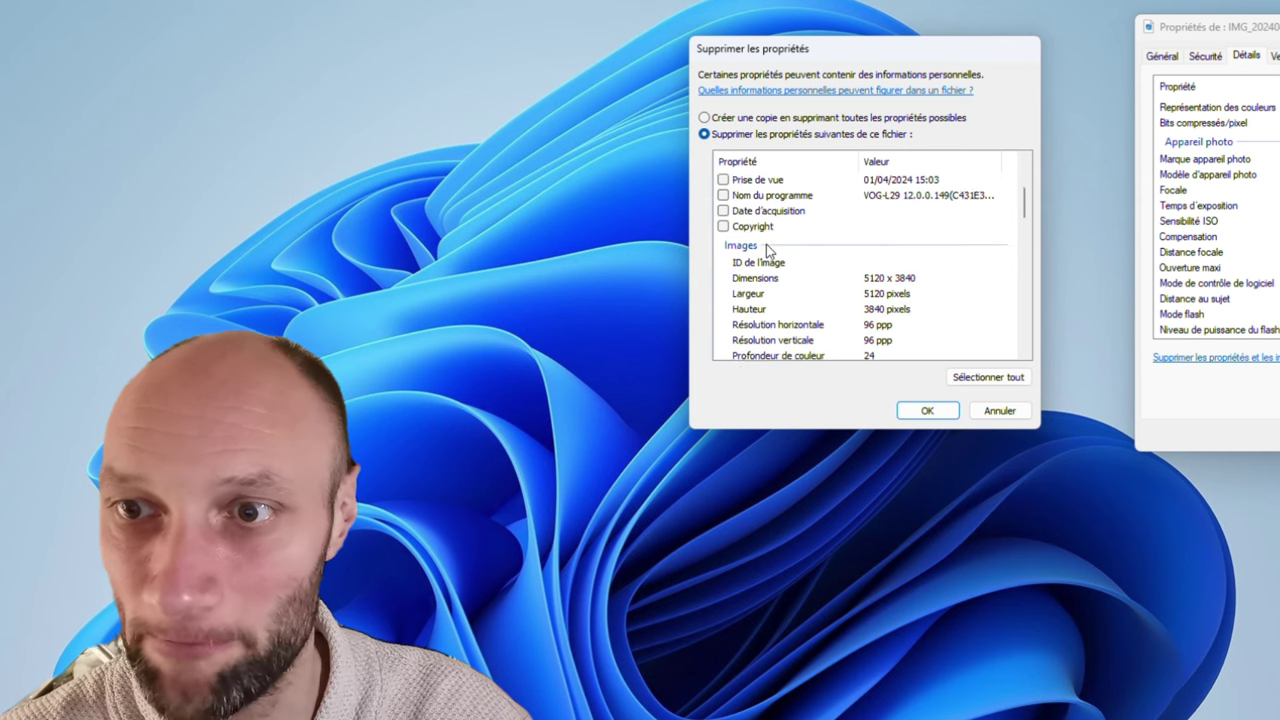
pyautogui.scroll(1, 767, 248)
pyautogui.scroll(-2, 767, 250)
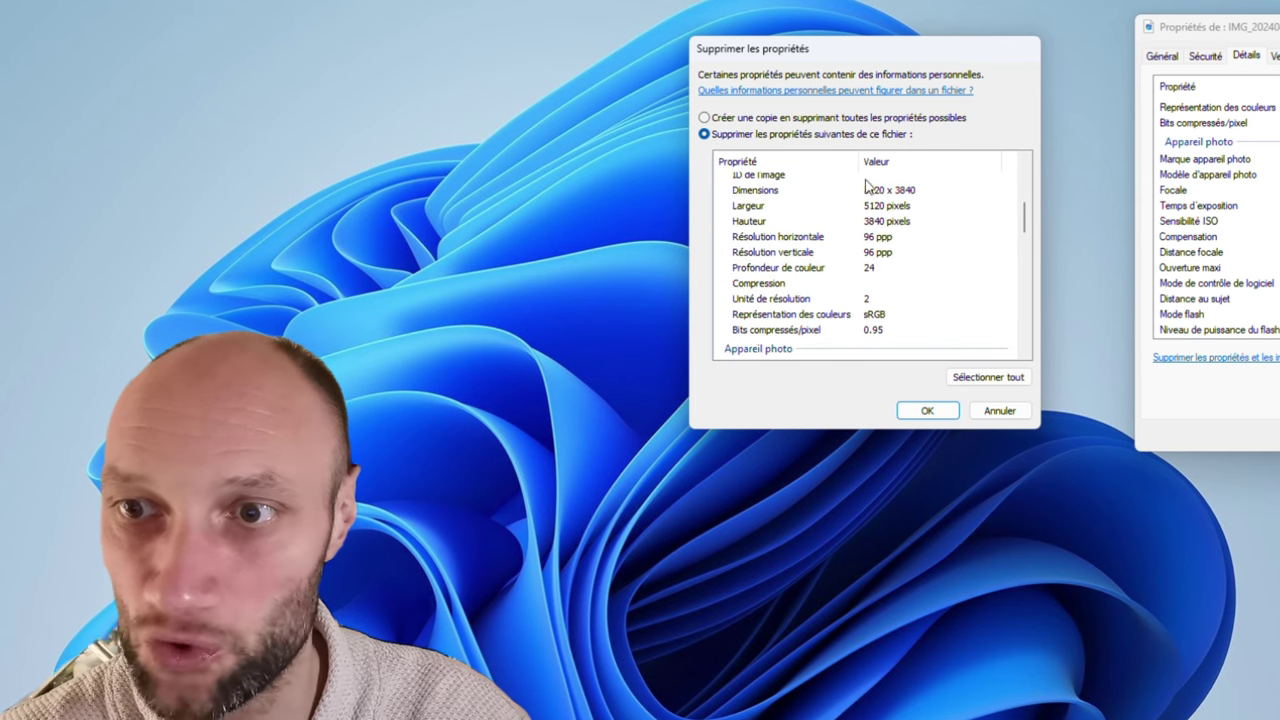
pyautogui.scroll(-2, 847, 257)
pyautogui.scroll(-2, 847, 257)
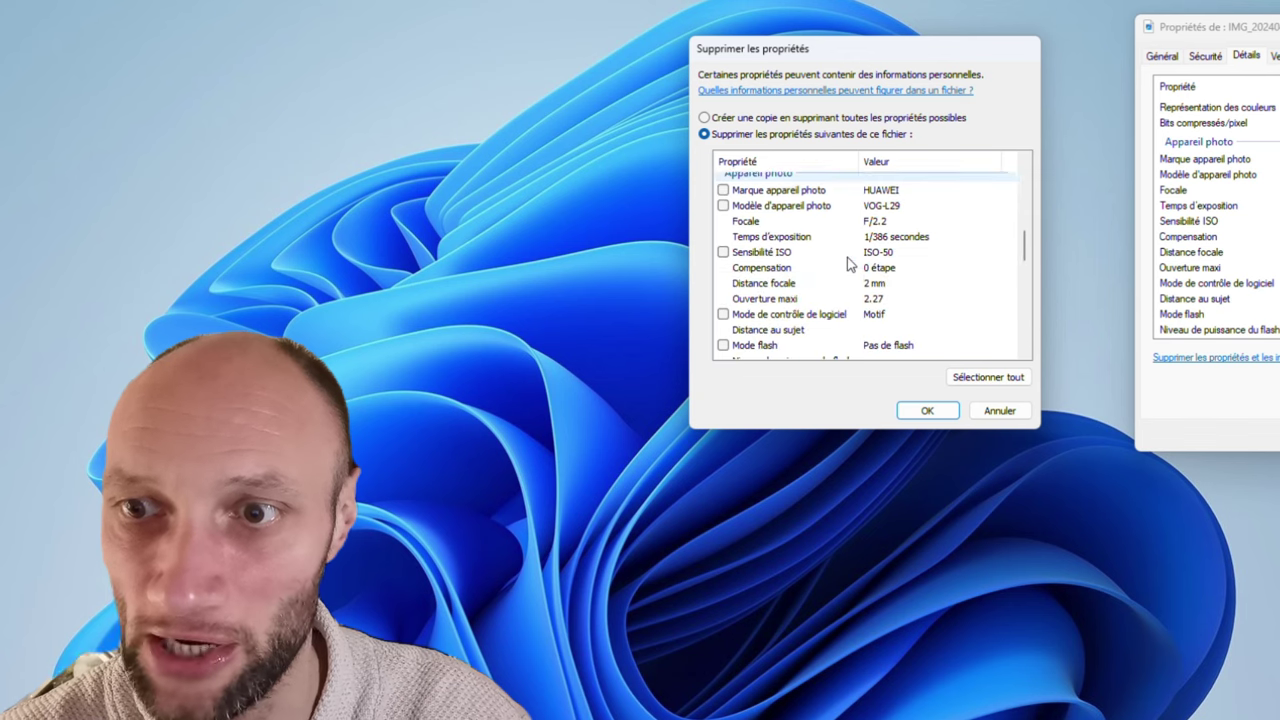
# Step: Remove the camera make and camera model properties from the copied photo and close its properties
pyautogui.click(723, 189)
pyautogui.click(723, 206)
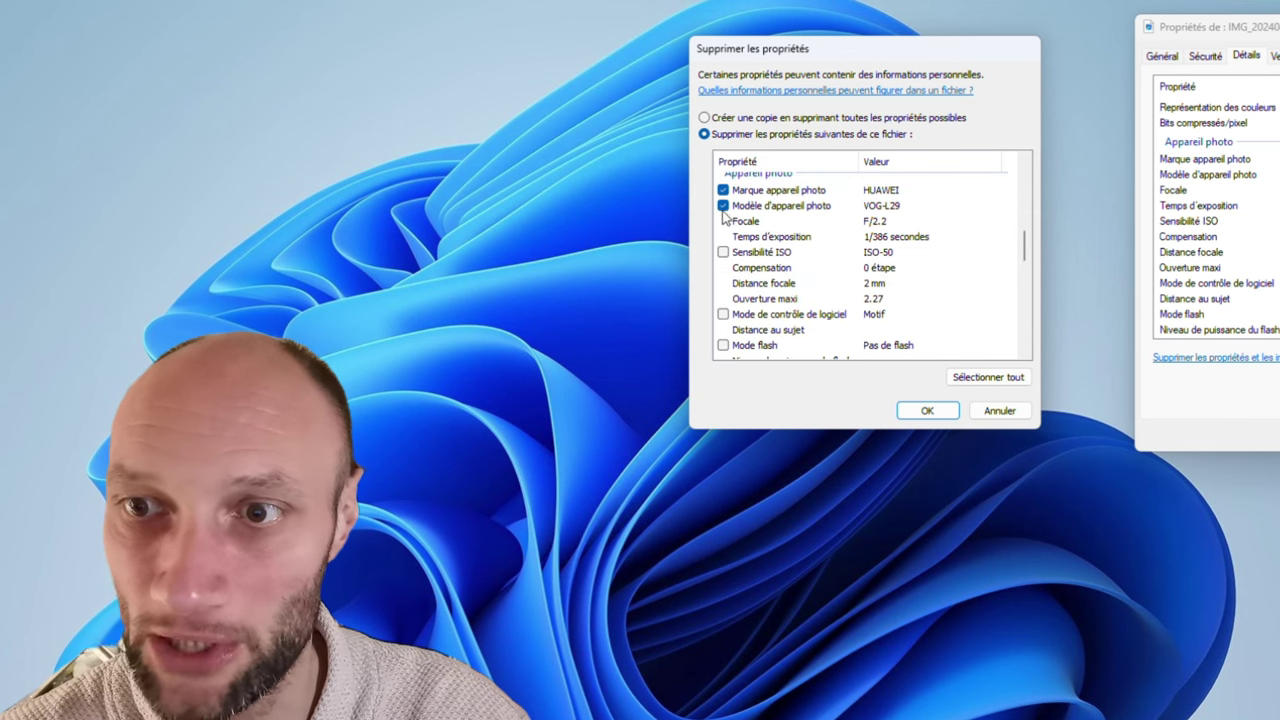
pyautogui.scroll(-1, 768, 275)
pyautogui.scroll(2, 768, 275)
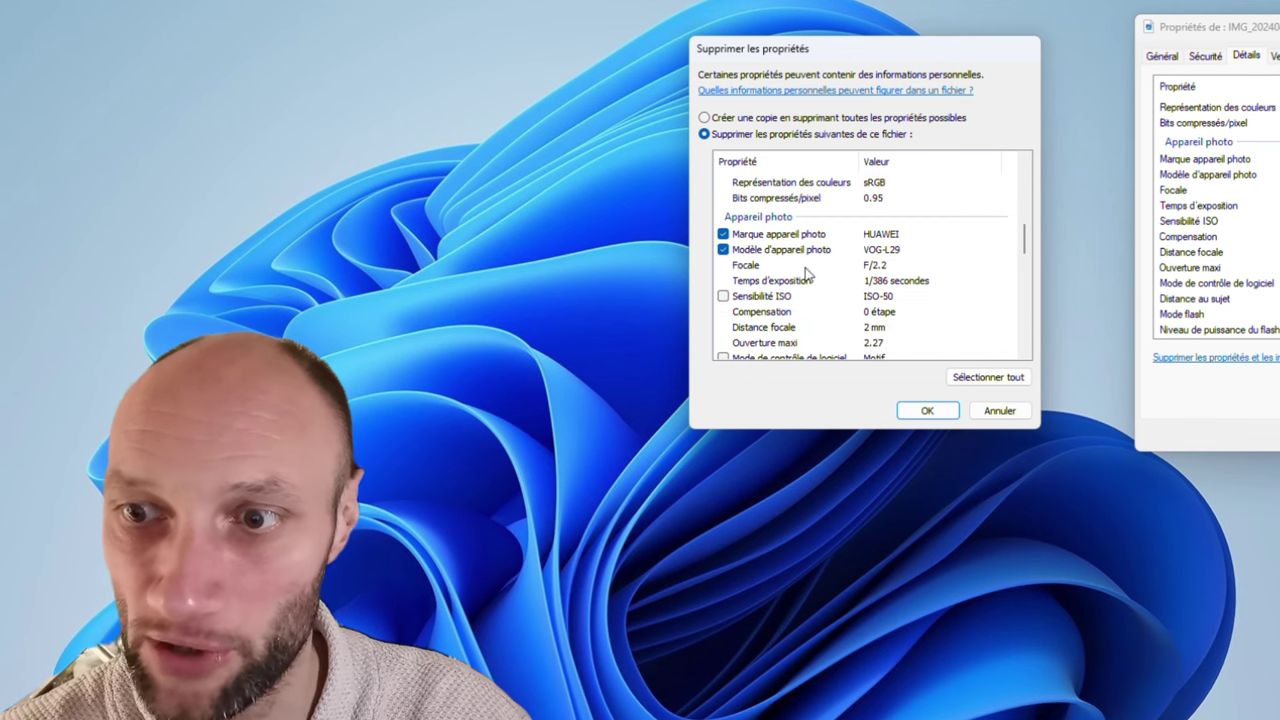
pyautogui.click(945, 412)
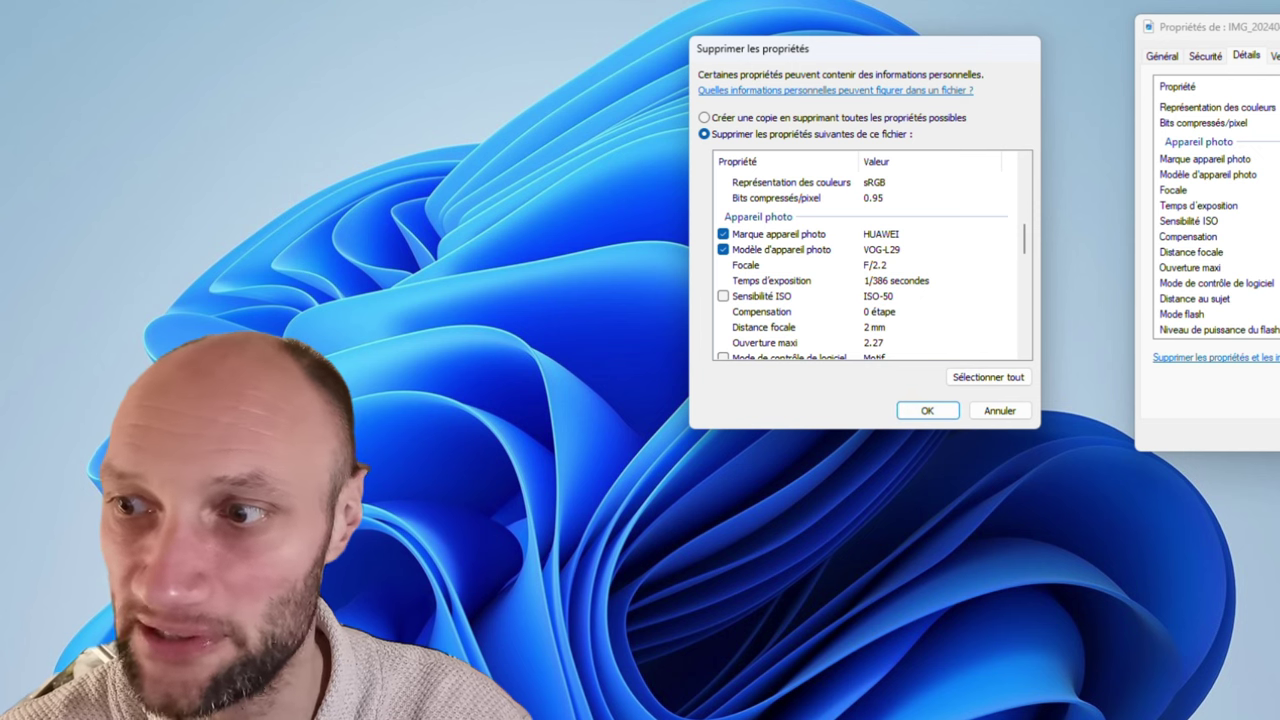
pyautogui.click(917, 412)
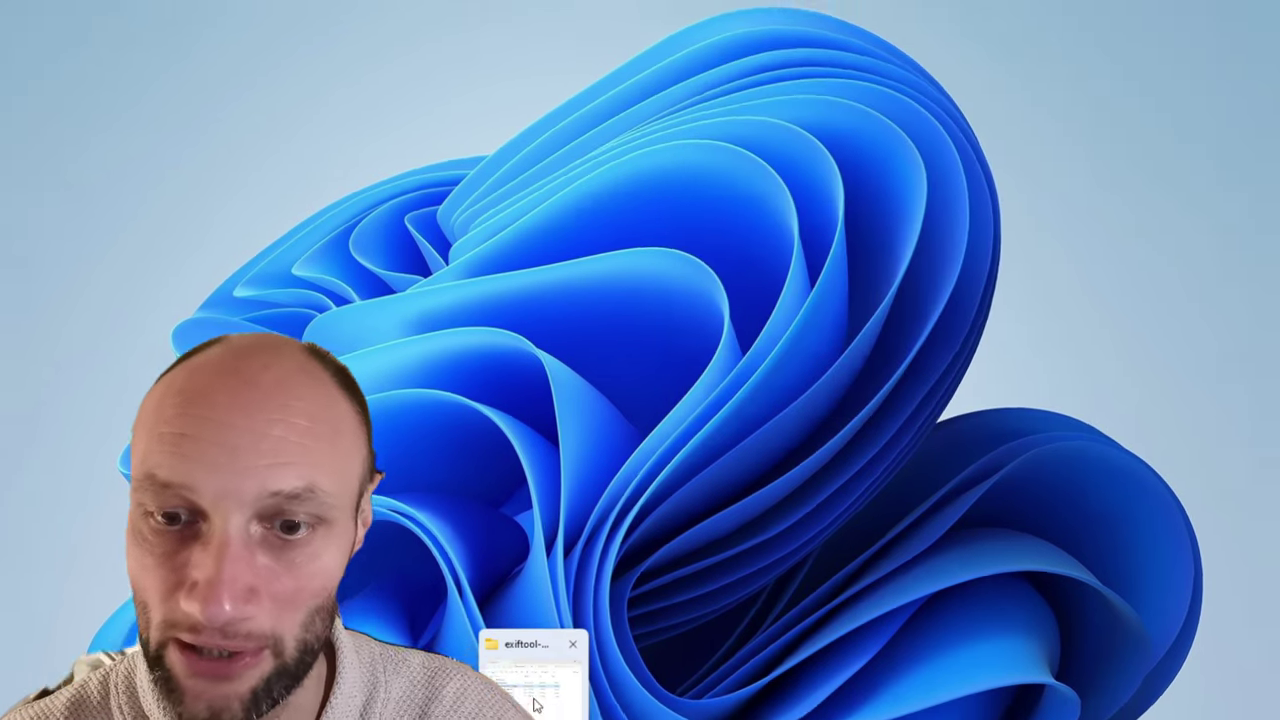
# Step: Reopen the detailed properties of "IMG_20240401_150321 - Copie.jpg", check the camera make and model fields, then close them
pyautogui.click(520, 688)
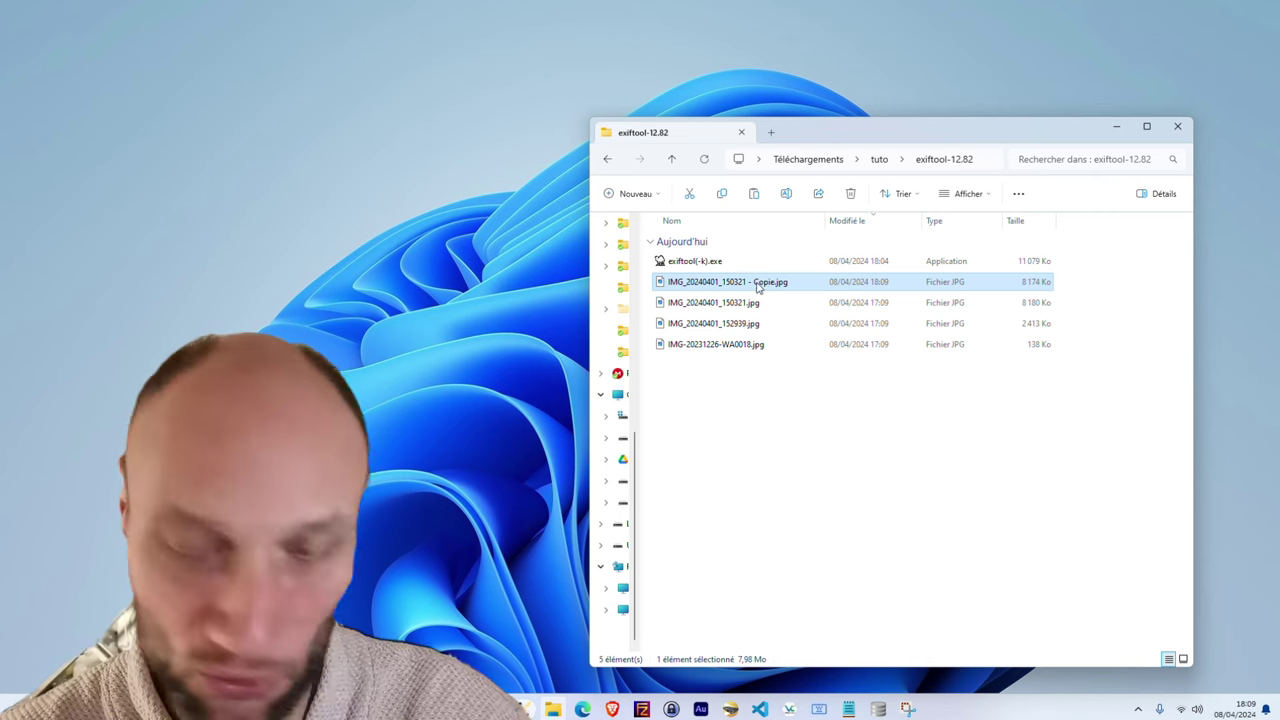
pyautogui.rightClick(758, 286)
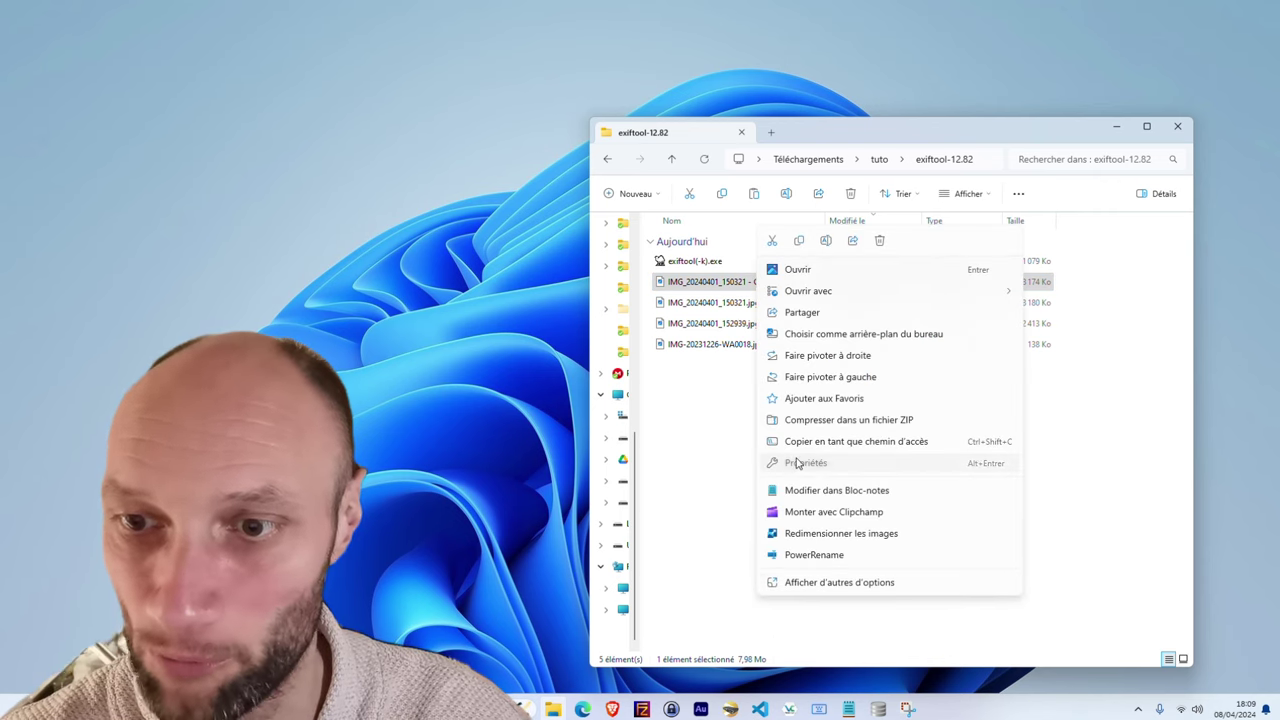
pyautogui.click(800, 463)
pyautogui.moveTo(849, 292); pyautogui.dragTo(884, 128)
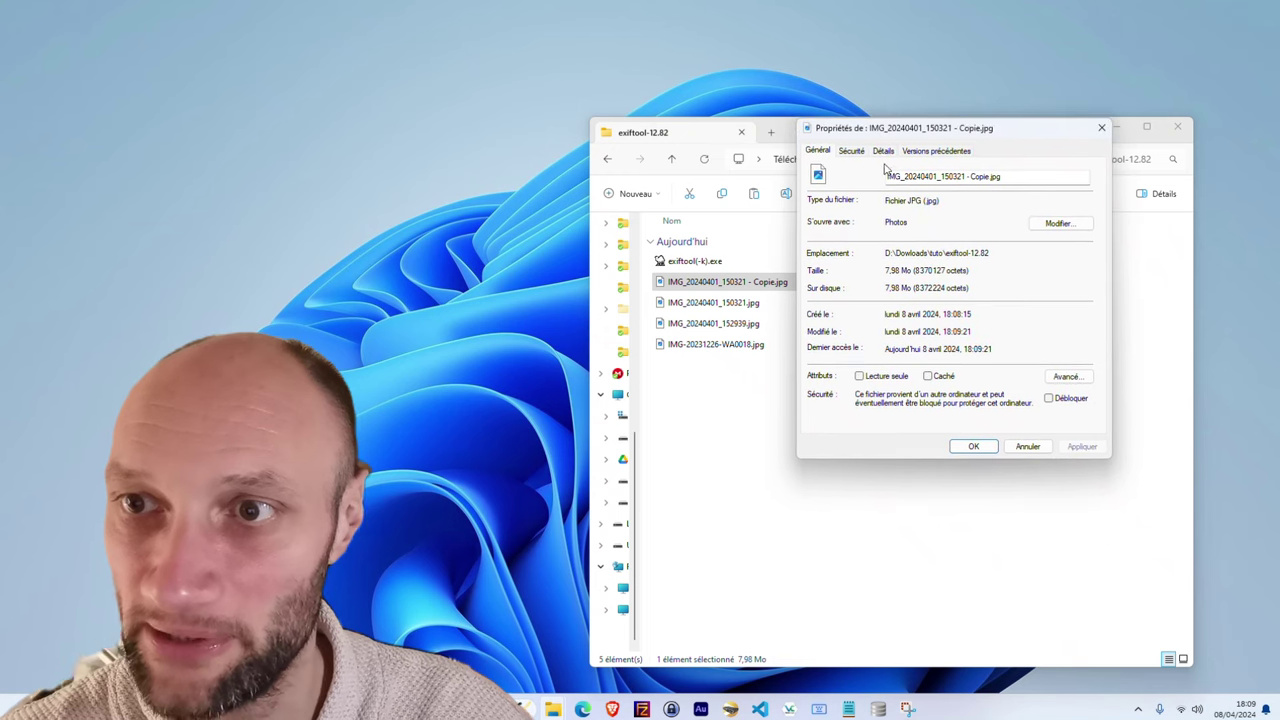
pyautogui.click(876, 152)
pyautogui.scroll(-5, 937, 315)
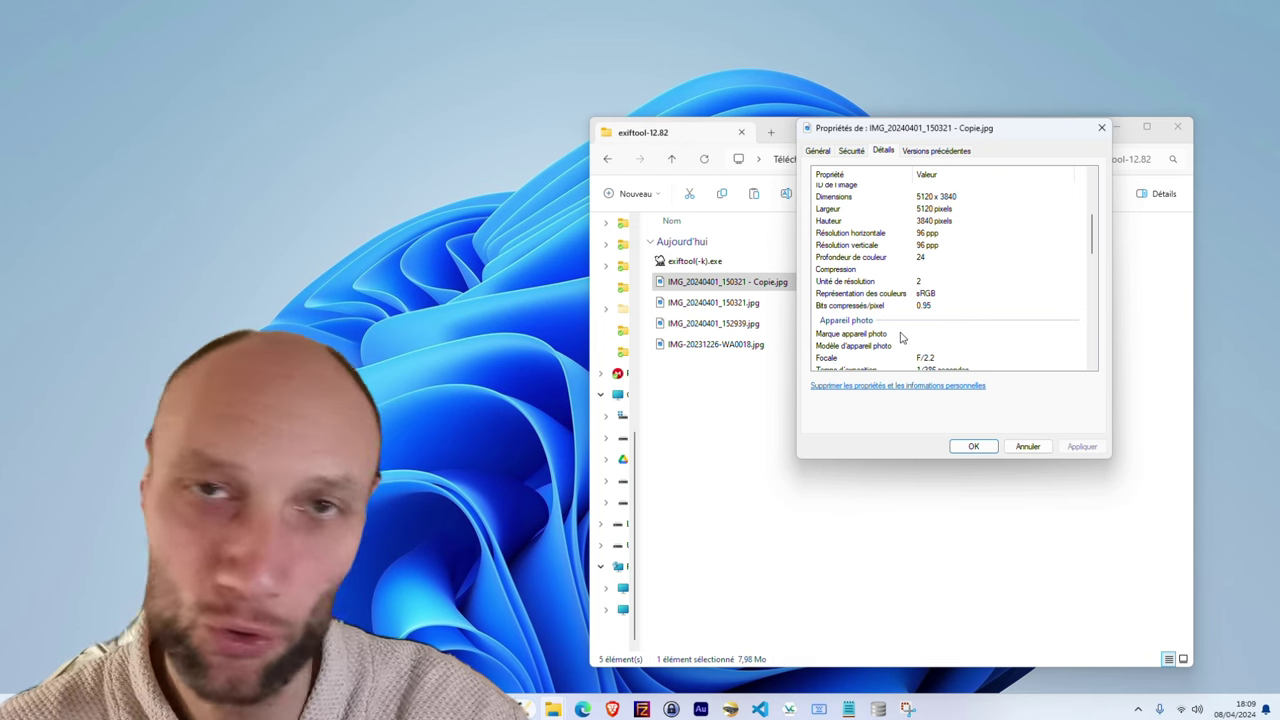
pyautogui.click(1097, 134)
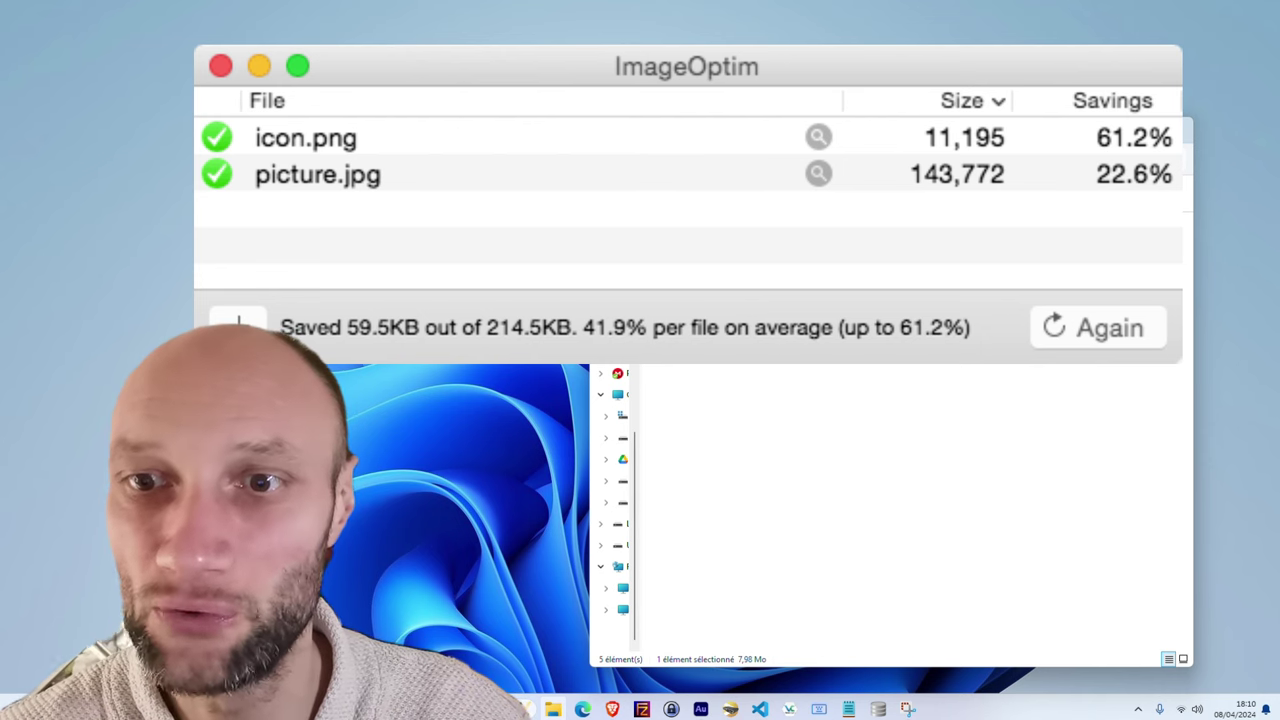
# Step: Switch to the Brave browser and examine the options for viewing and removing photo Exif data on the verexif.com page
pyautogui.moveTo(752, 512); pyautogui.dragTo(729, 544)
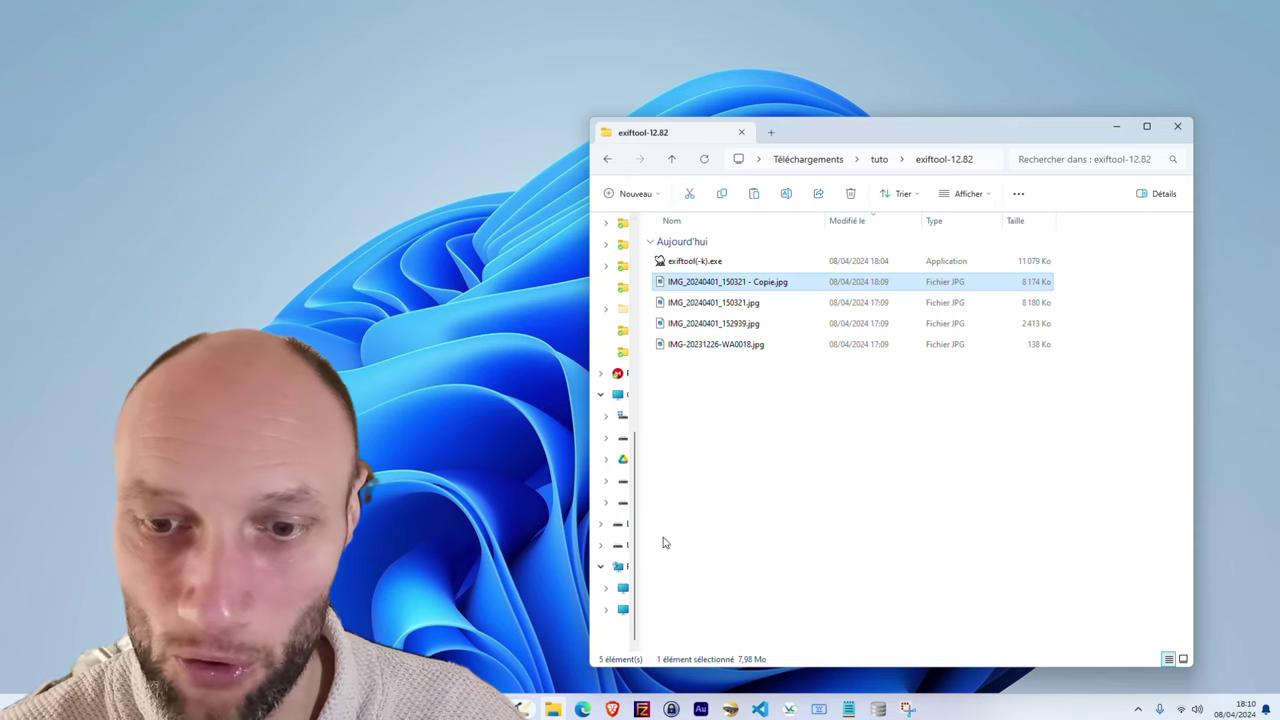
pyautogui.moveTo(612, 706)
pyautogui.click(645, 660)
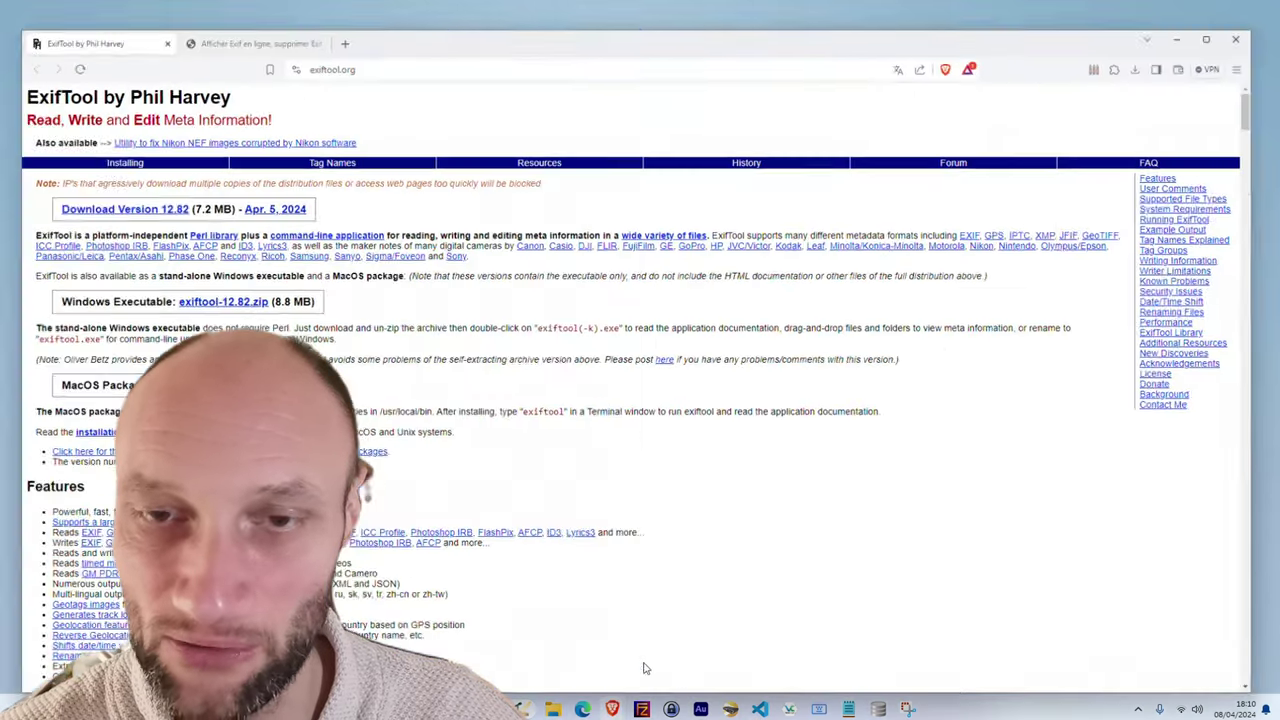
pyautogui.click(285, 15)
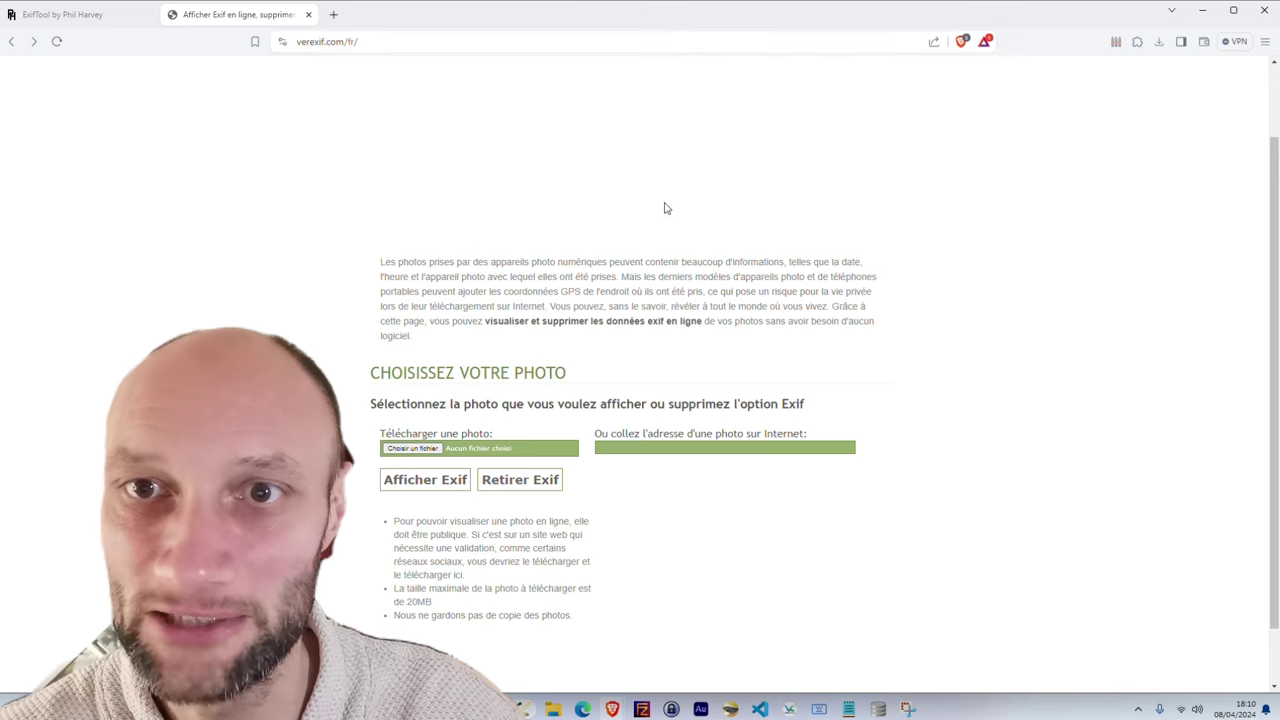
pyautogui.scroll(2, 666, 206)
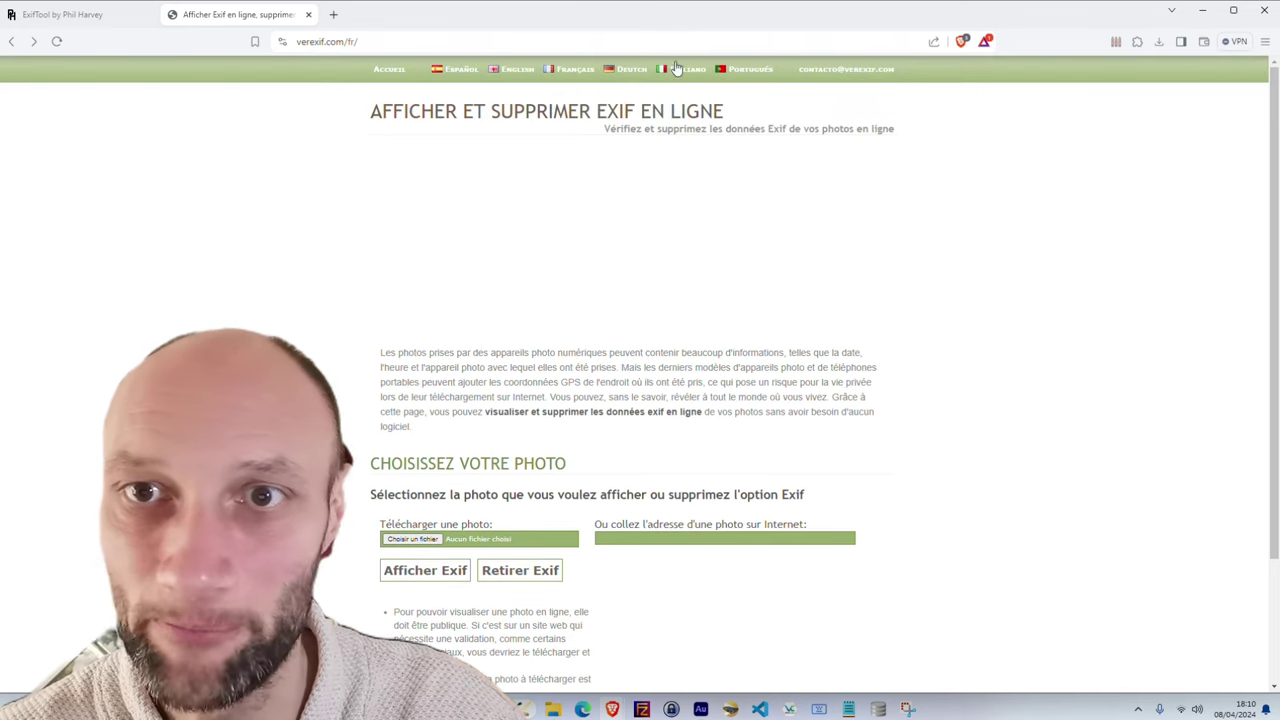
pyautogui.scroll(-1, 566, 85)
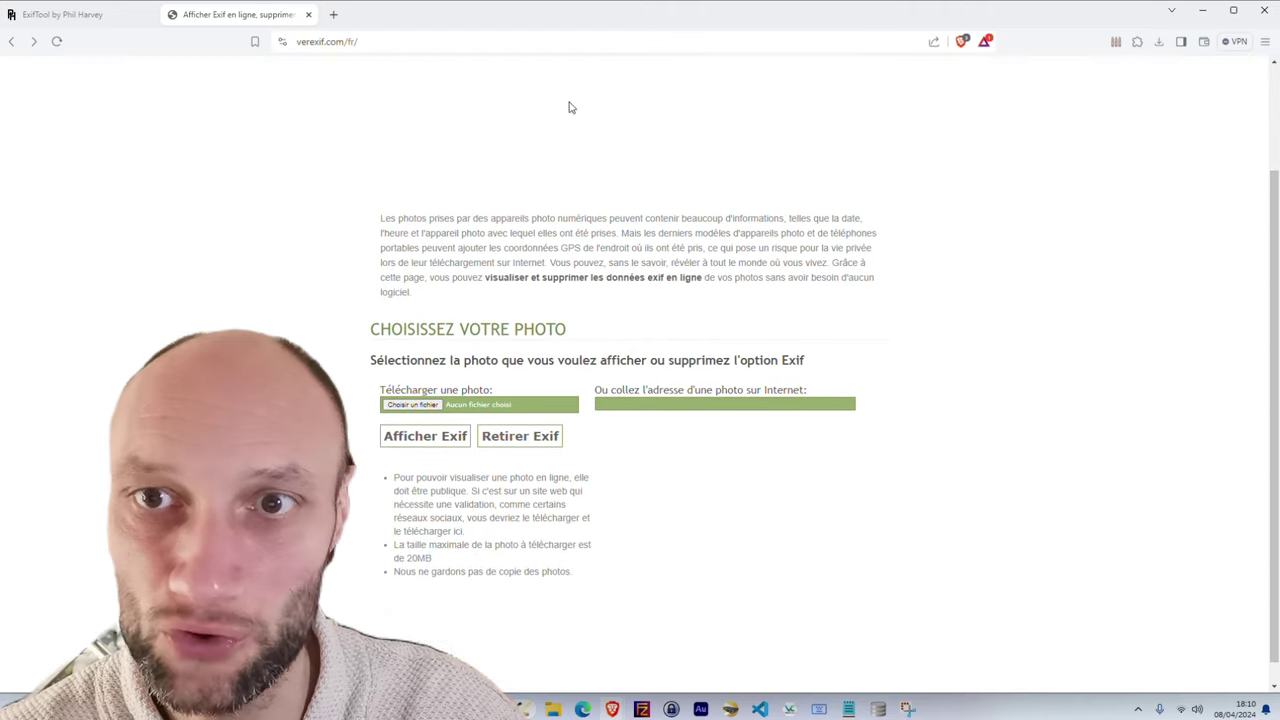
pyautogui.scroll(-1, 567, 125)
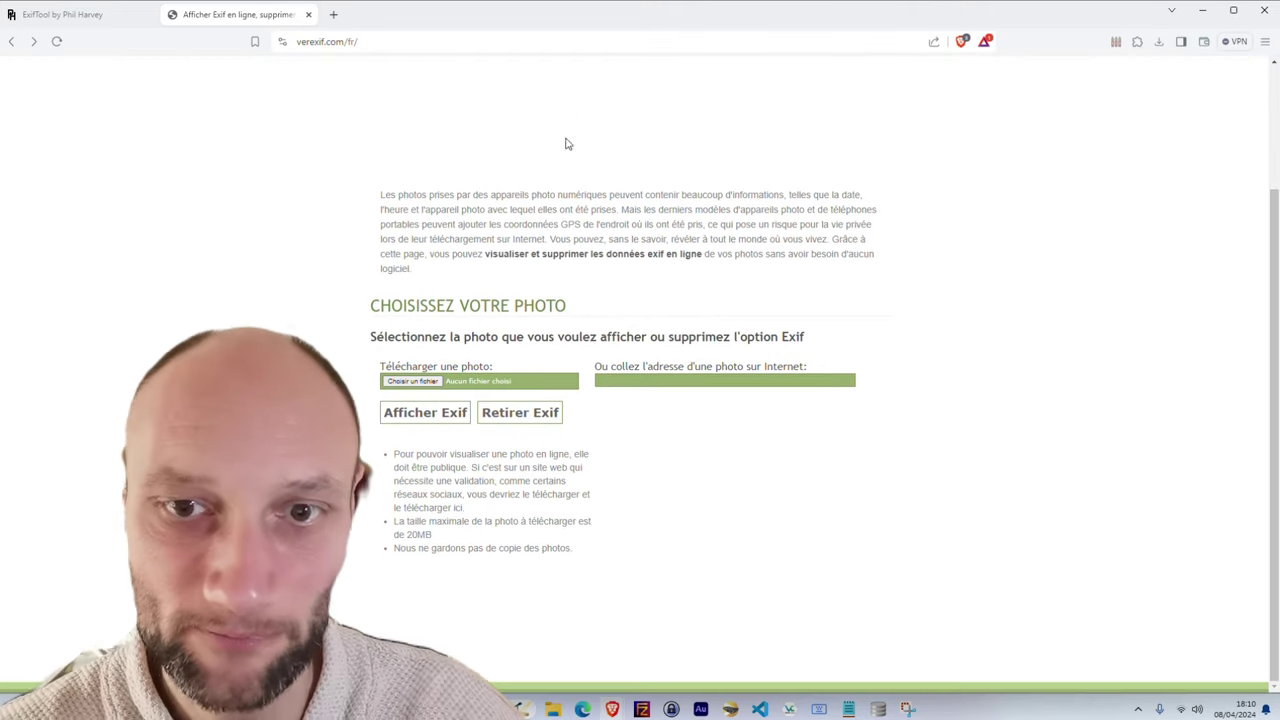